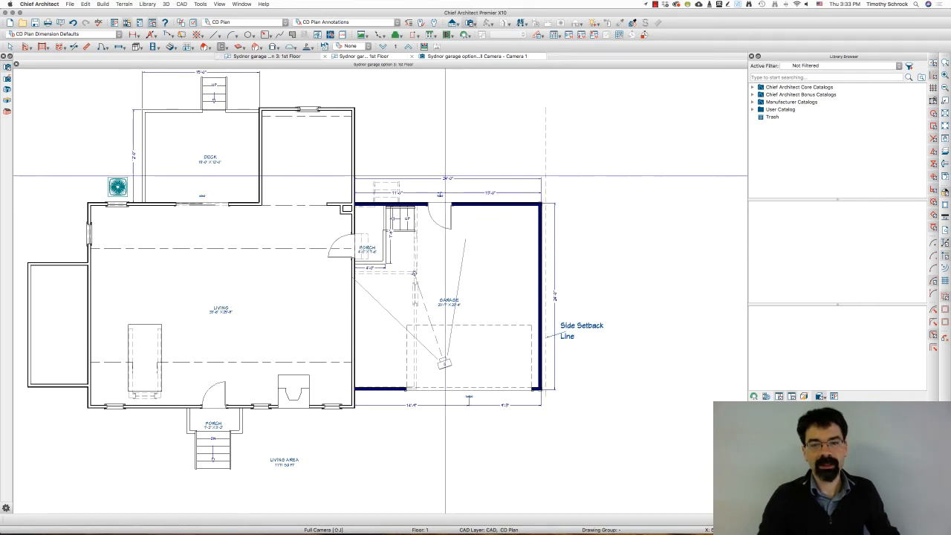
Examine the existing porch and stairs in the garage's 3D camera view, and close that view
scroll(396, 242, "up", 2)
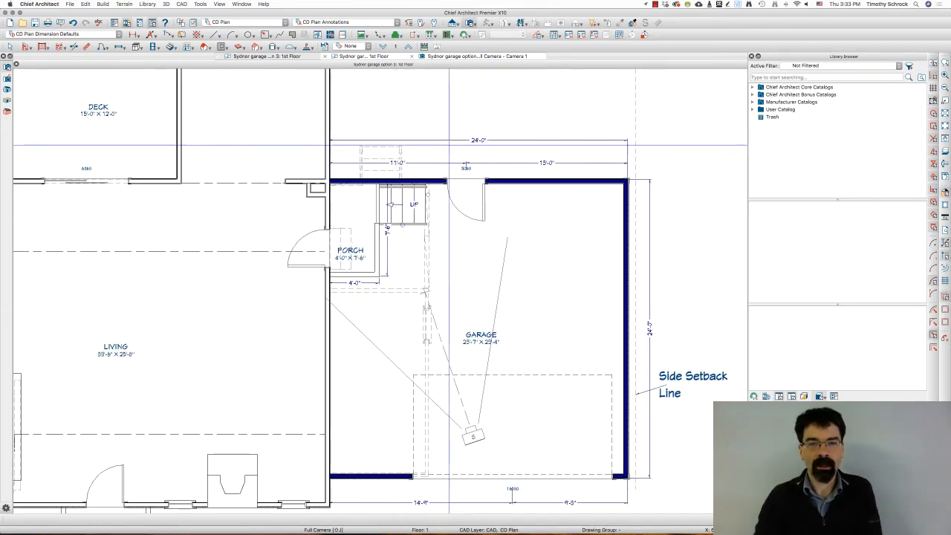
left_click(437, 57)
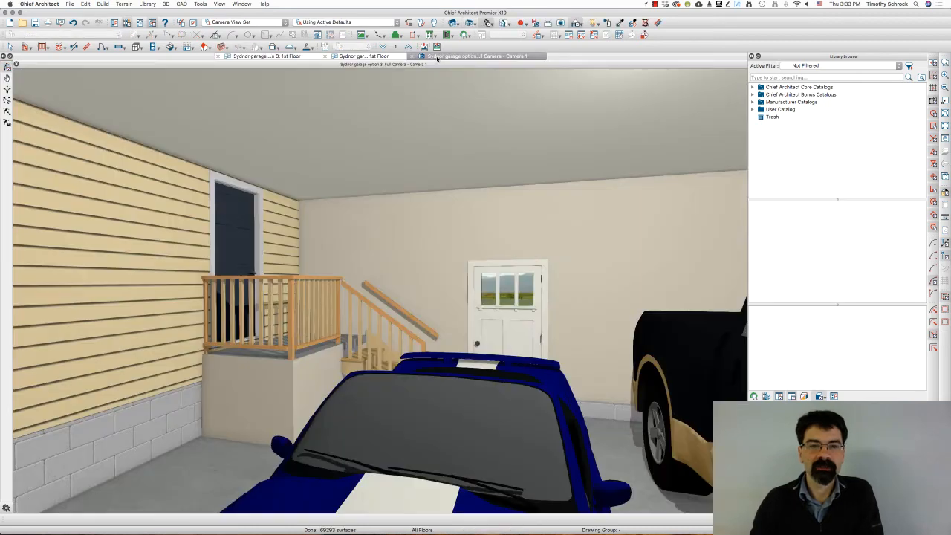
scroll(344, 356, "down", 1)
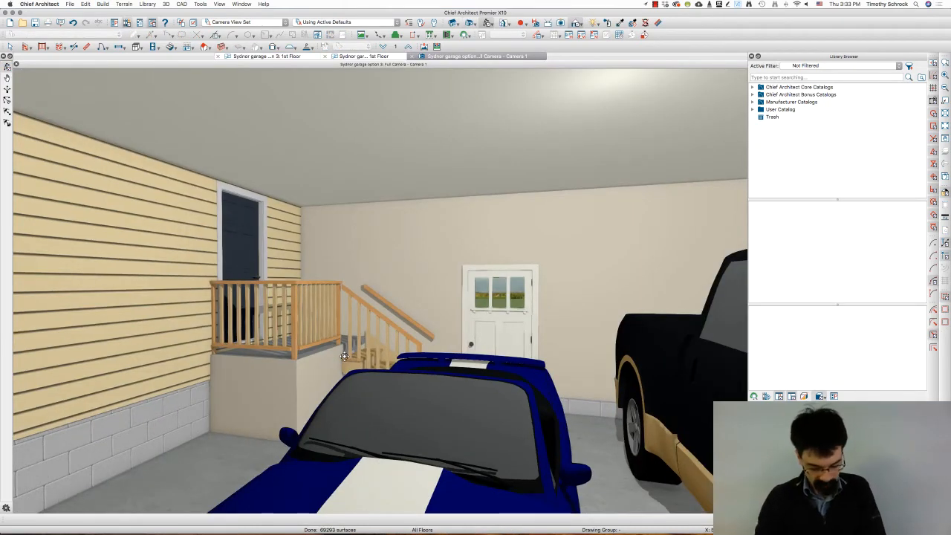
scroll(343, 356, "left", 2)
scroll(344, 357, "up", 2)
scroll(390, 356, "right", 2)
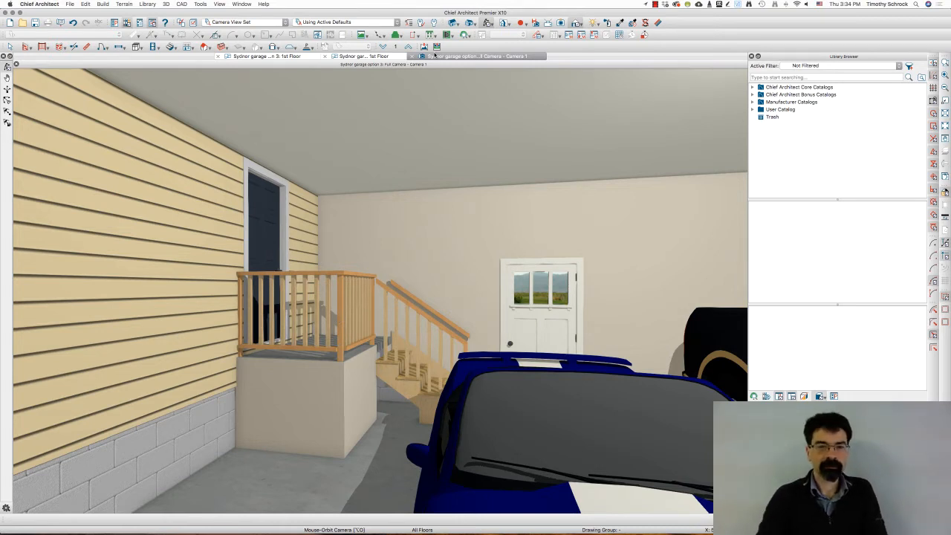
left_click(412, 57)
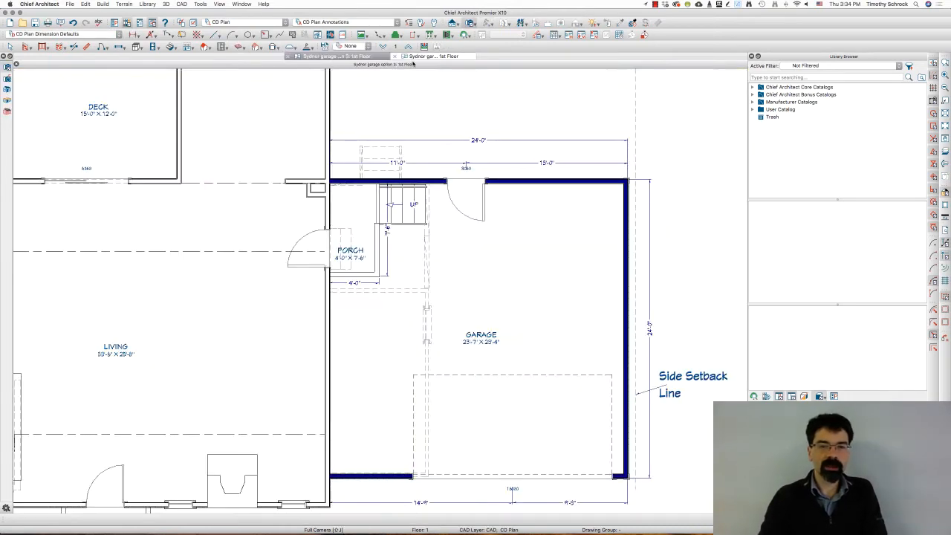
Delete both railing walls that enclose the porch beside the garage stairs
key("space")
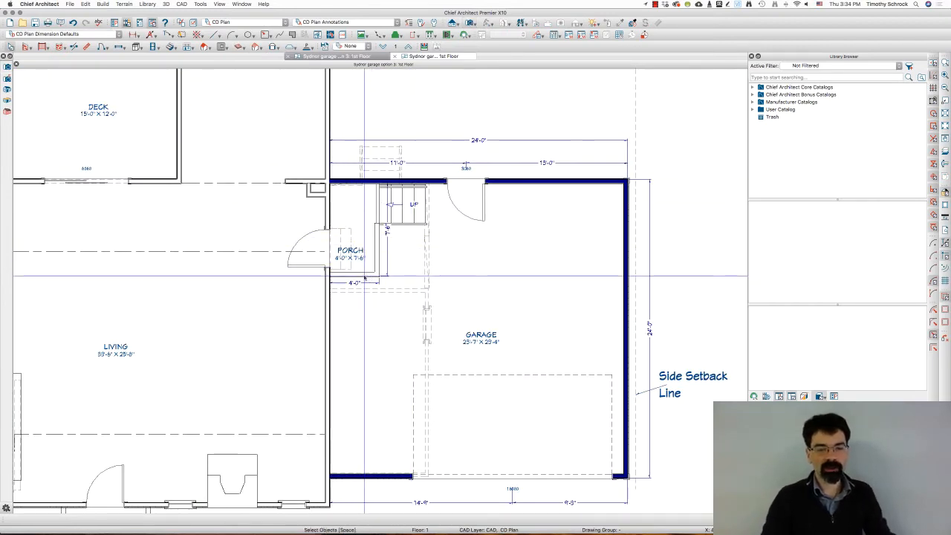
left_click(362, 276)
left_click(380, 258)
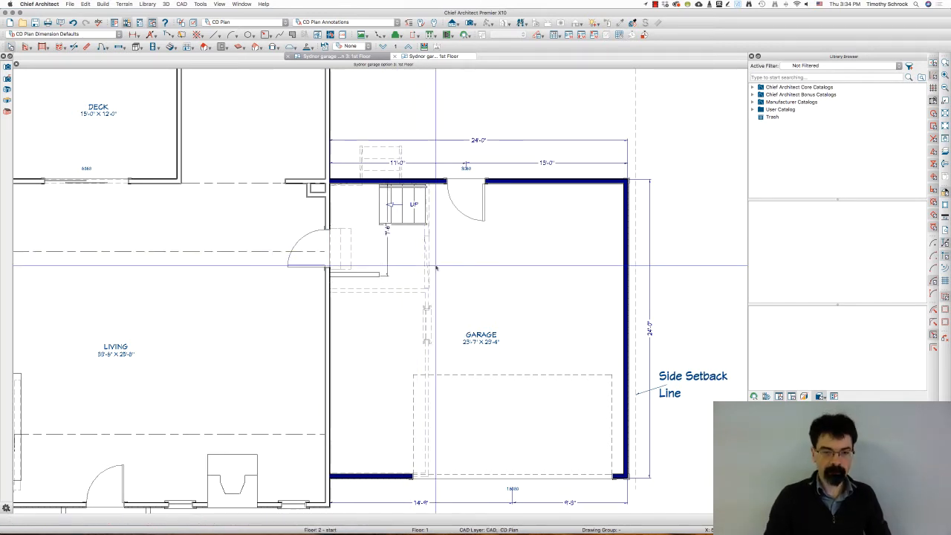
left_click(375, 276)
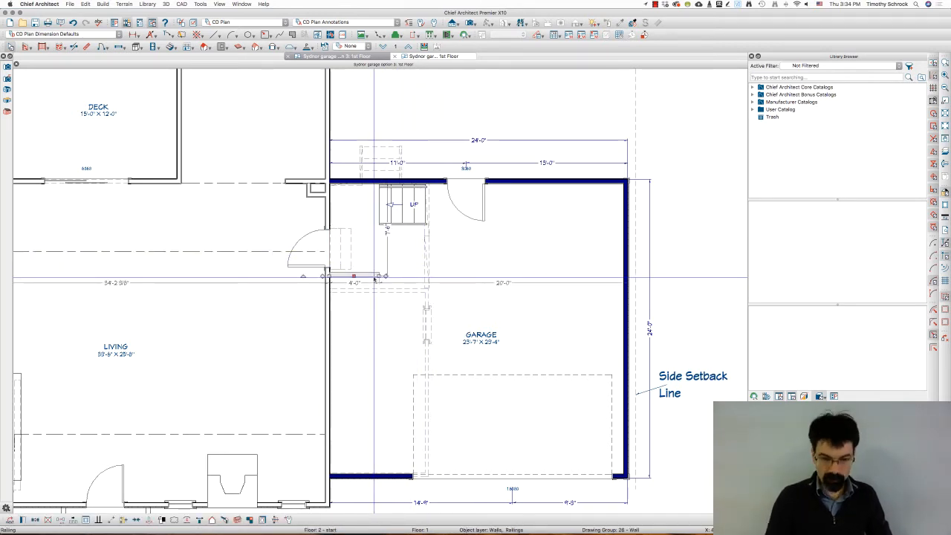
key("Delete")
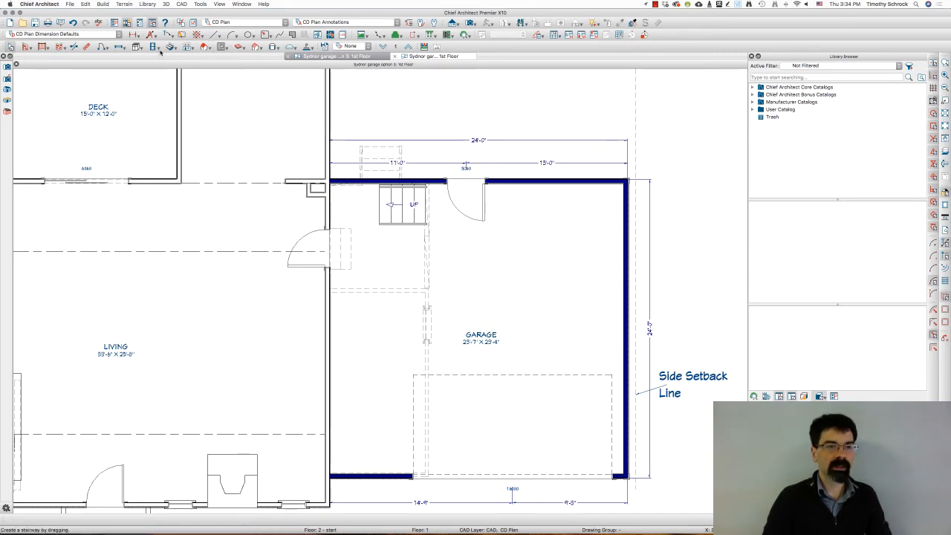
left_click(170, 47)
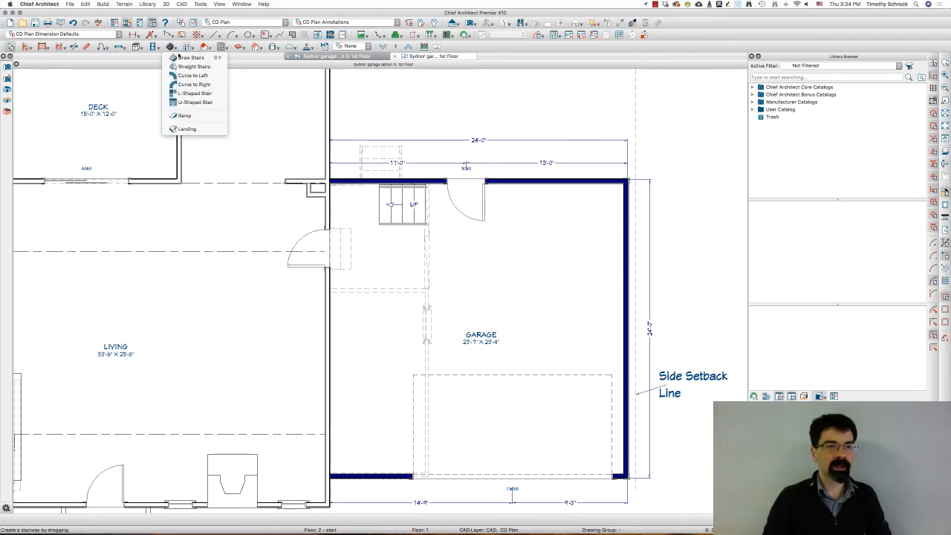
left_click(187, 129)
left_click_drag(330, 183, 378, 280)
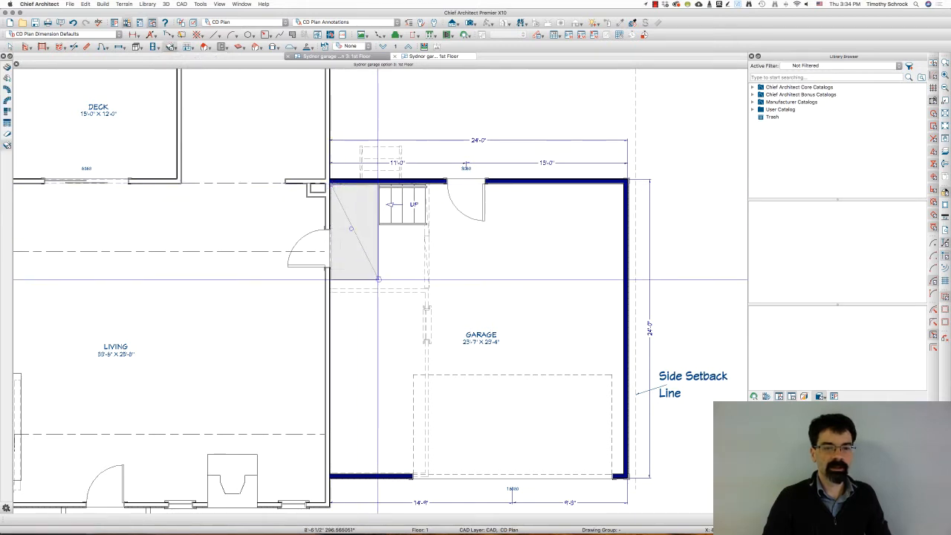
key("Escape")
Set the wall between the living area and the garage to the Interior-4, Exist wall type
scroll(361, 235, "up", 4)
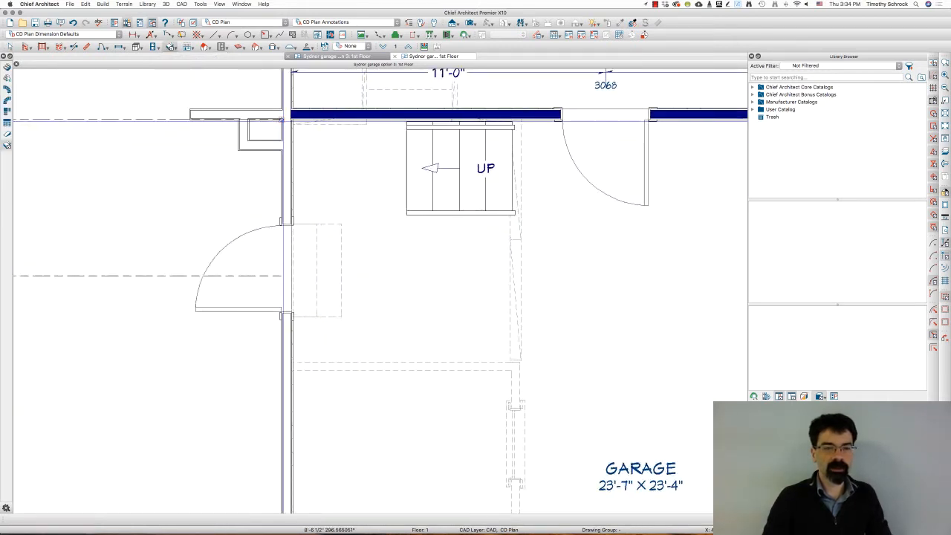
scroll(284, 119, "up", 2)
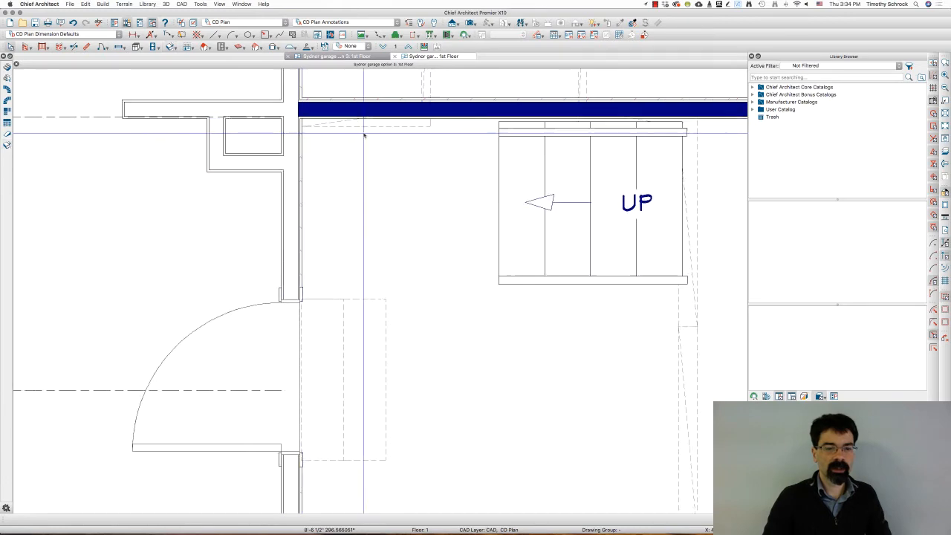
scroll(364, 135, "down", 5)
scroll(351, 359, "up", 2)
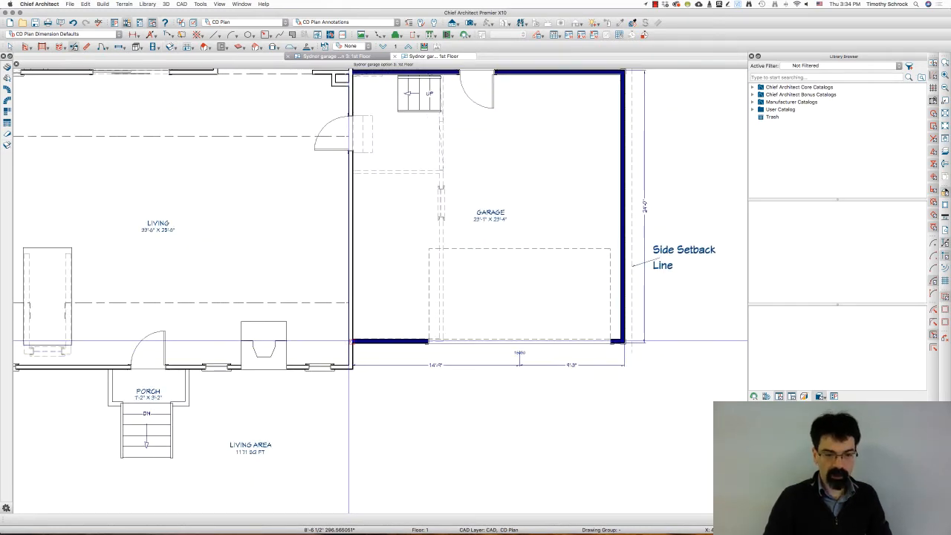
left_click(351, 295)
double_click(351, 292)
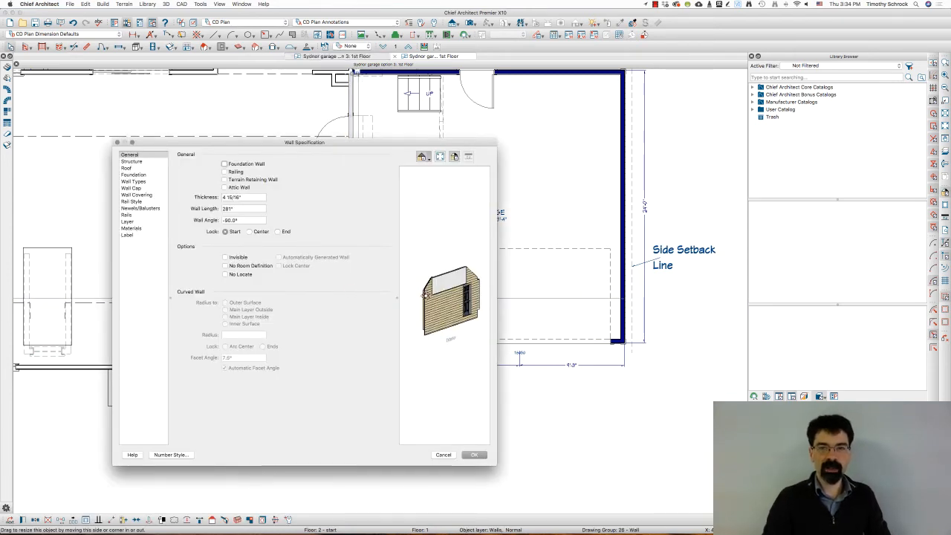
left_click(149, 183)
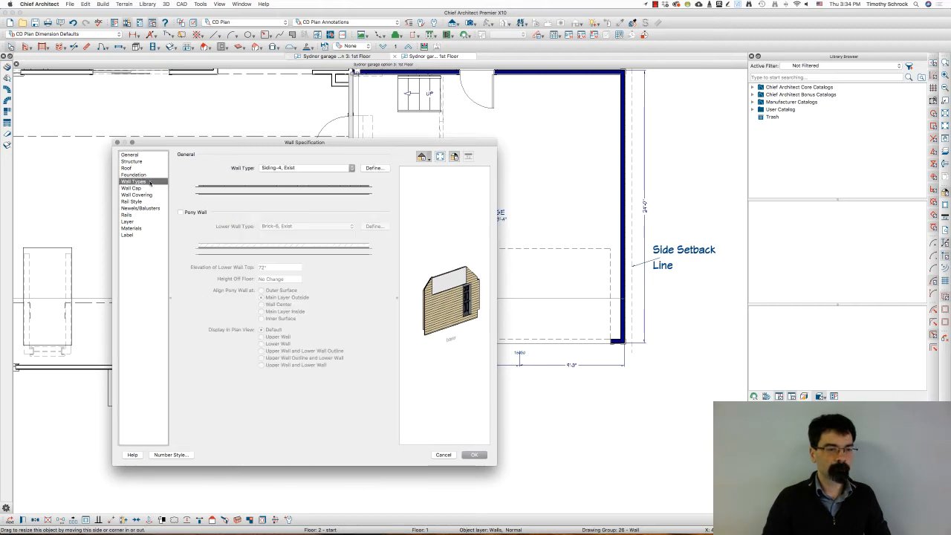
left_click(338, 170)
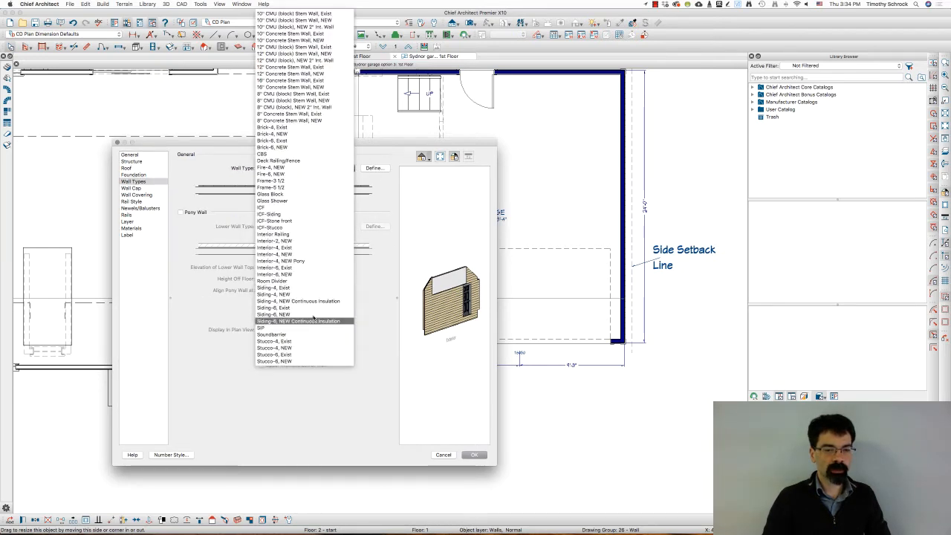
left_click(314, 248)
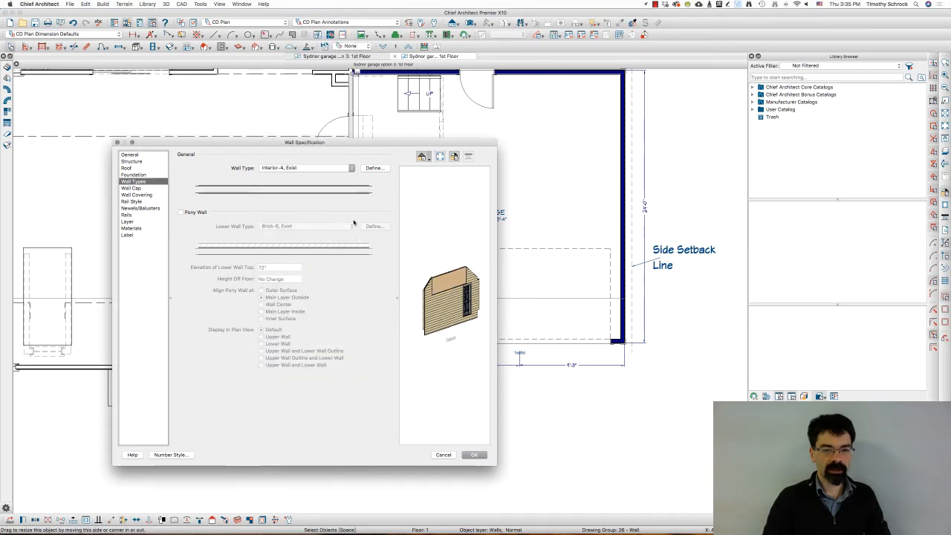
Reset the exterior surface material of the shared living-garage wall to Use Default, and apply the wall settings
left_click(139, 228)
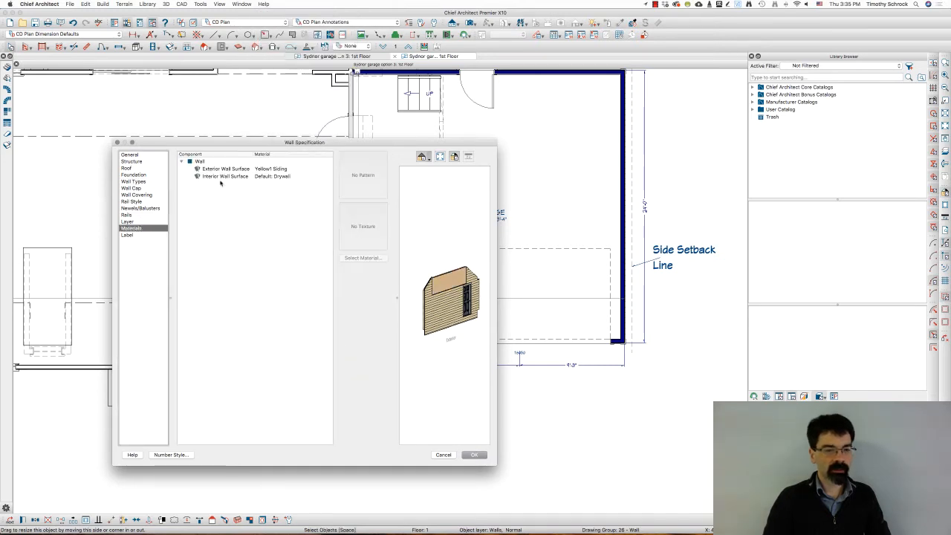
left_click(241, 169)
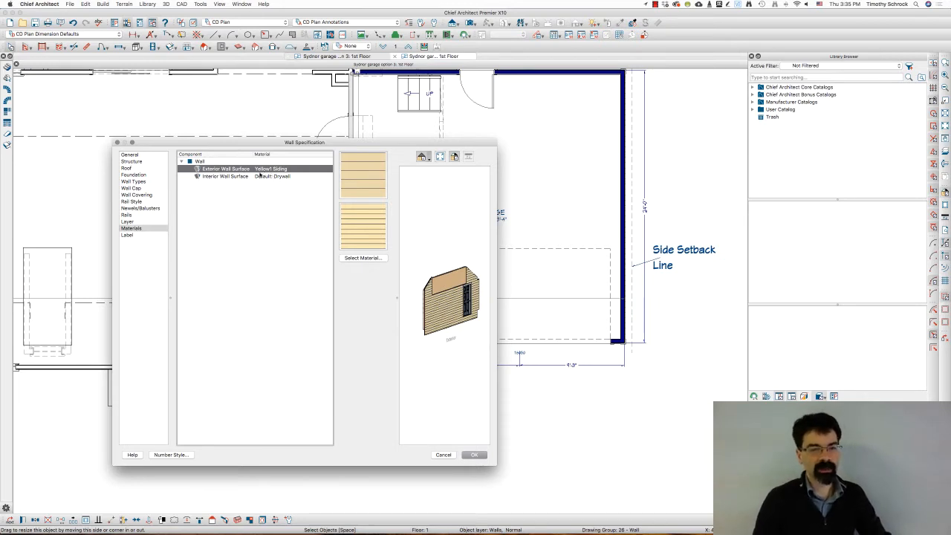
left_click(362, 258)
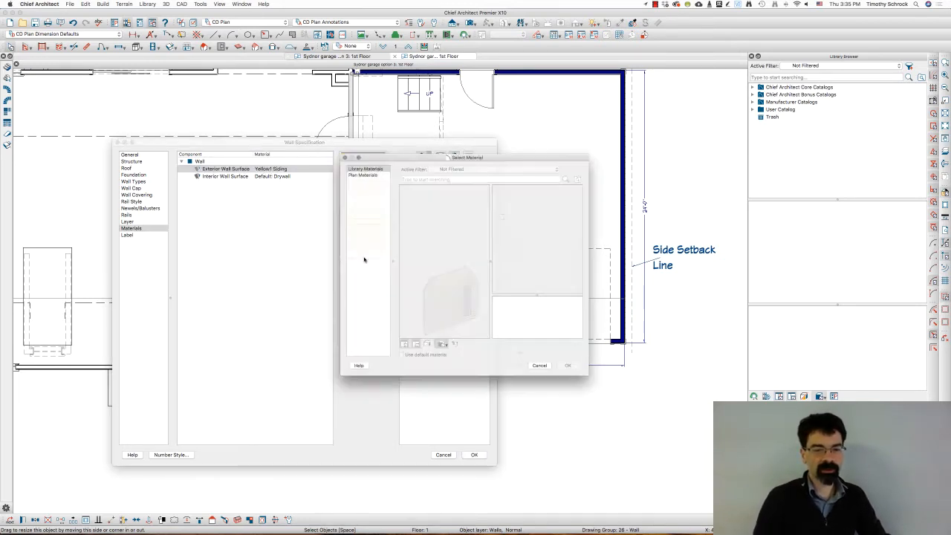
scroll(463, 215, "up", 15)
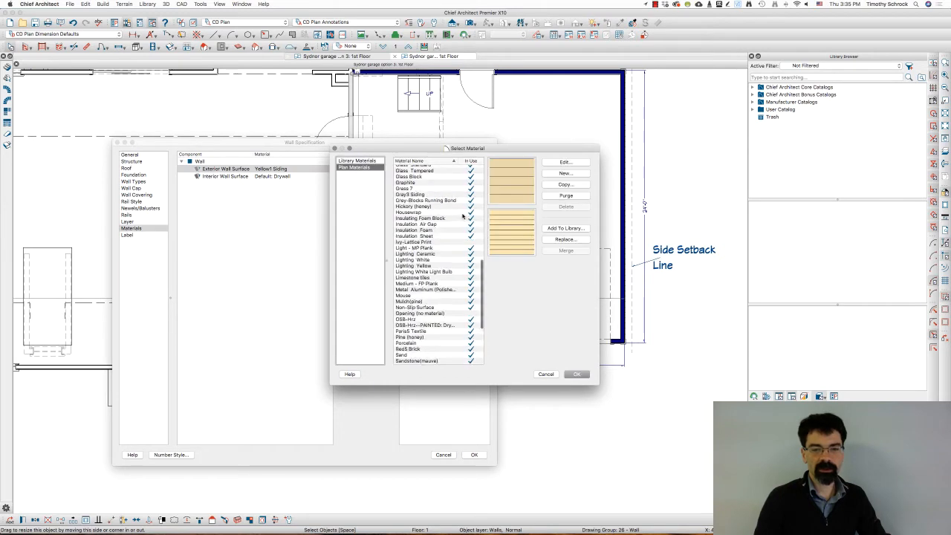
left_click(432, 170)
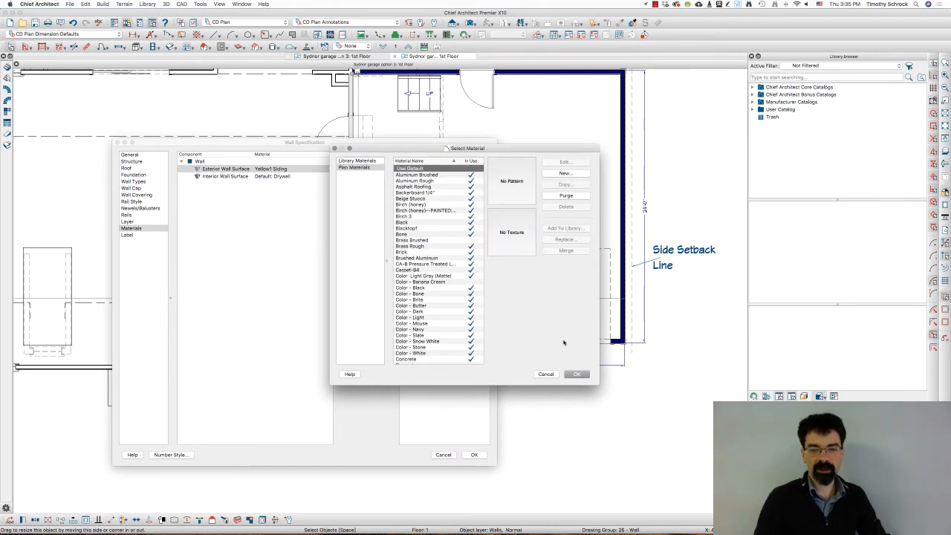
left_click(576, 374)
left_click(474, 454)
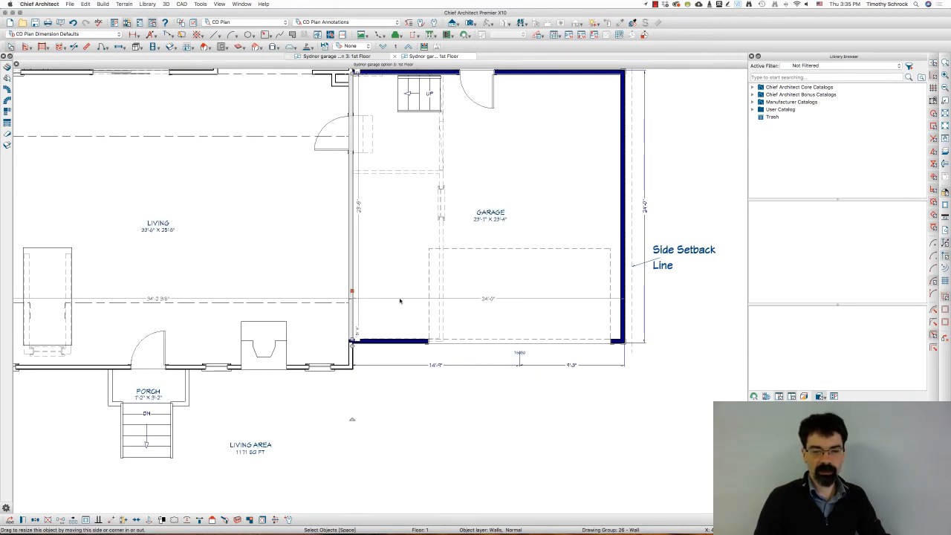
Draw a stair landing 48" wide by 7'-6" long from the garage's inside corner between the house door and the stairs
scroll(353, 85, "up", 2)
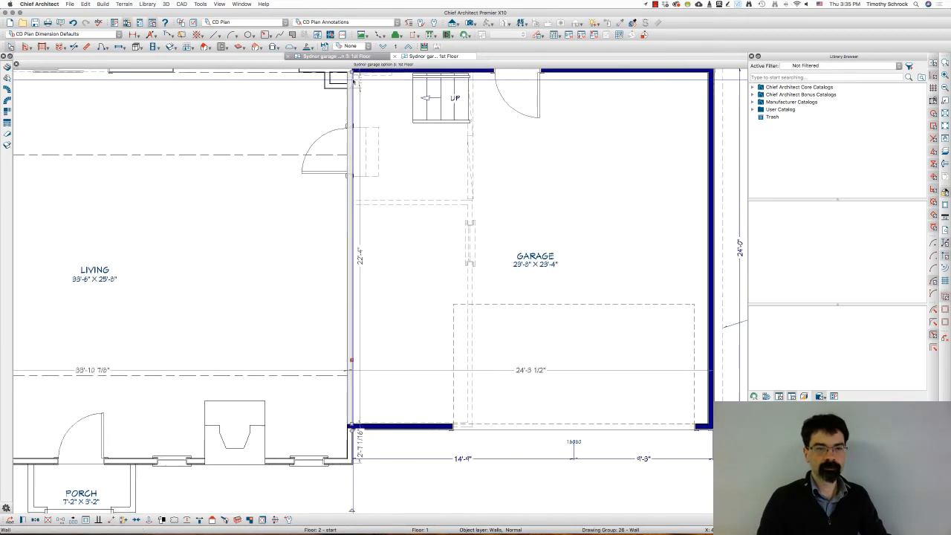
scroll(349, 275, "down", 1)
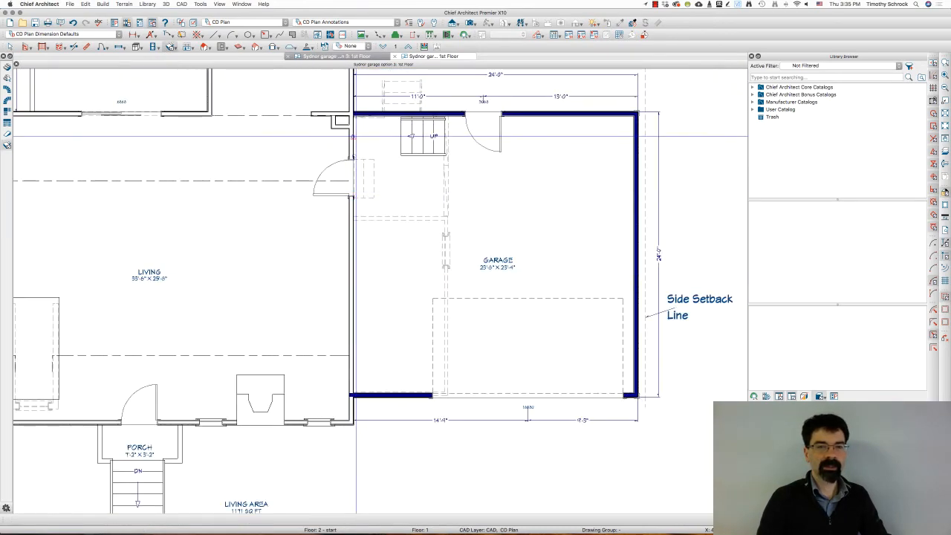
scroll(364, 115, "up", 3)
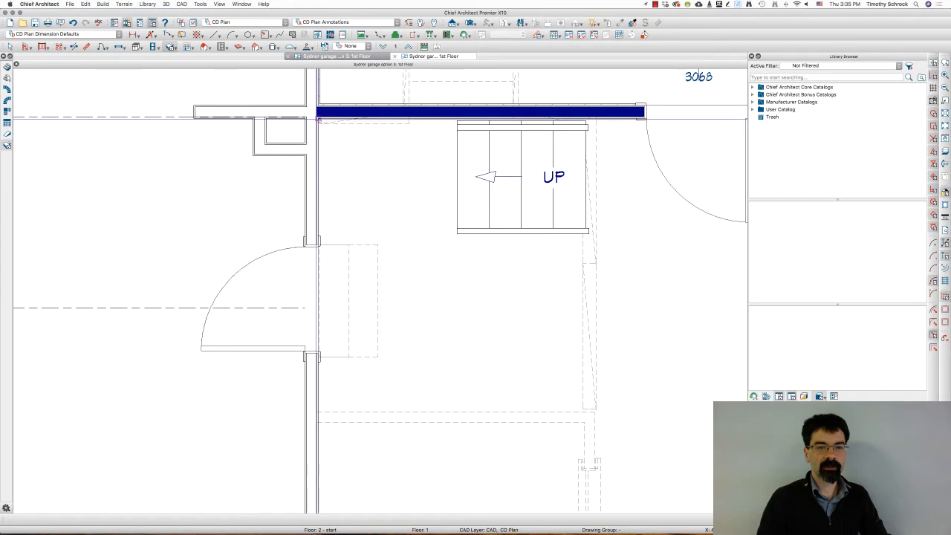
left_click_drag(318, 119, 442, 376)
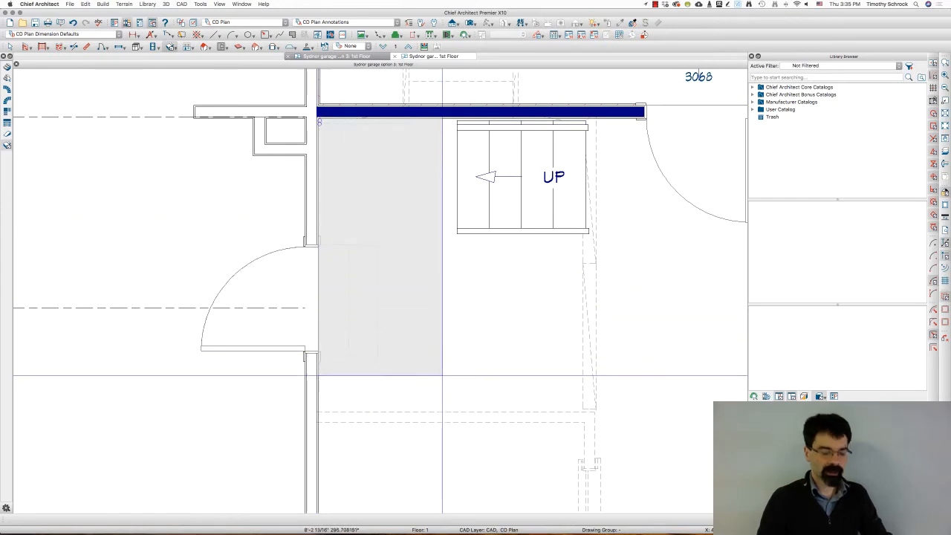
key("Tab")
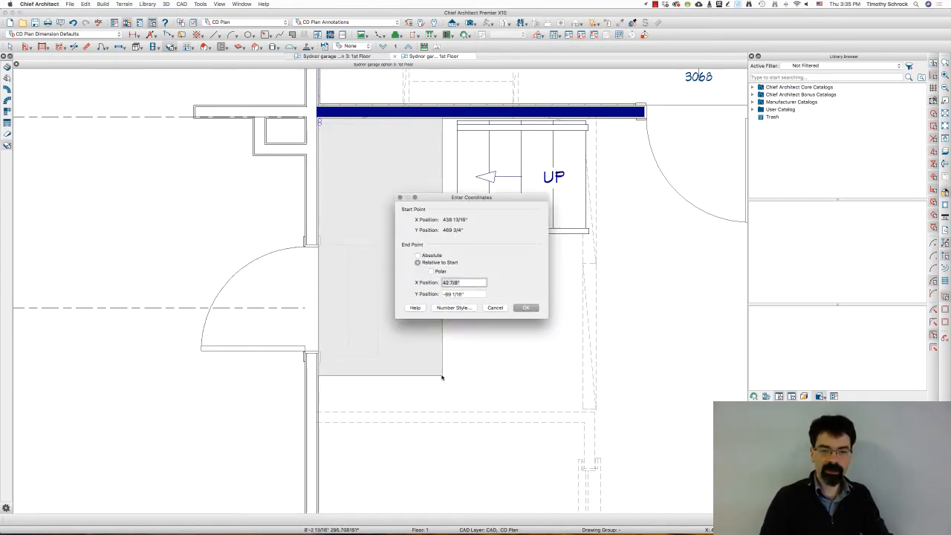
type("48")
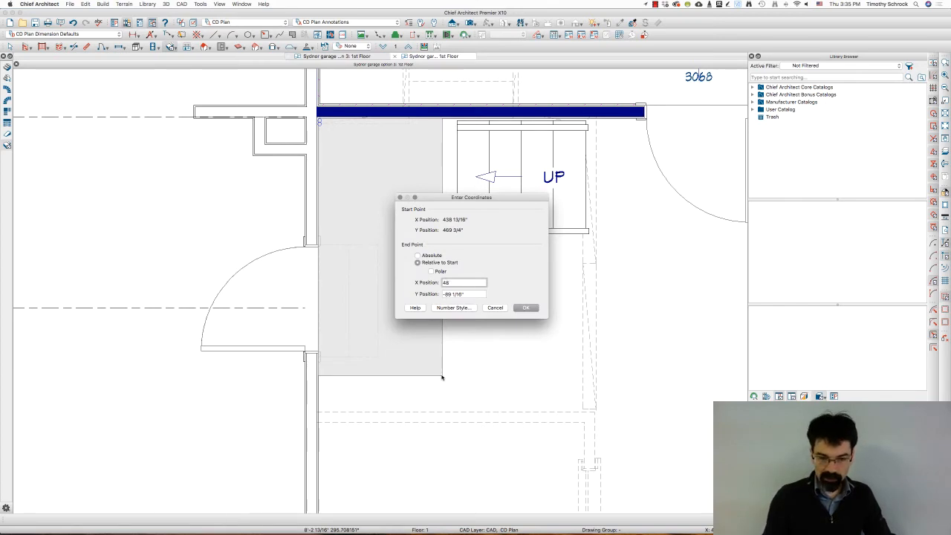
key("Tab")
type("-7")
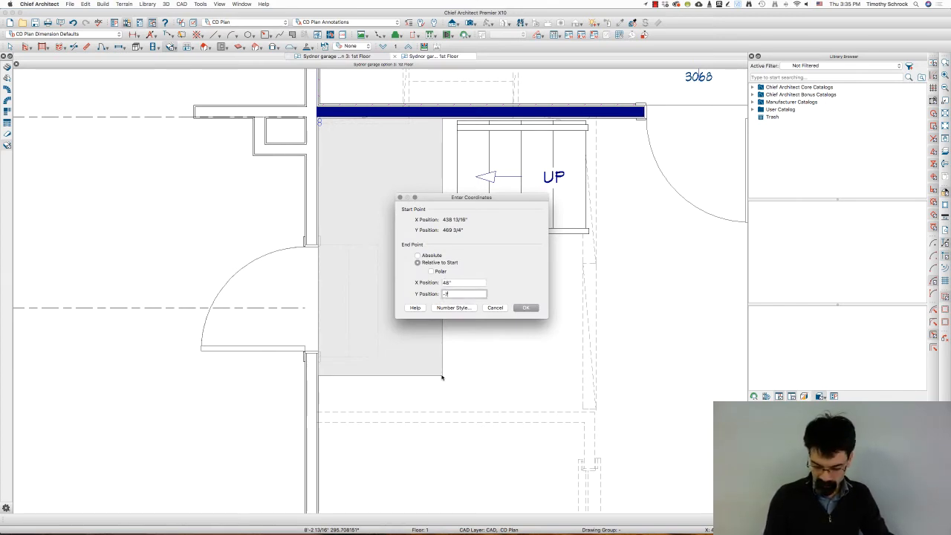
key("Return")
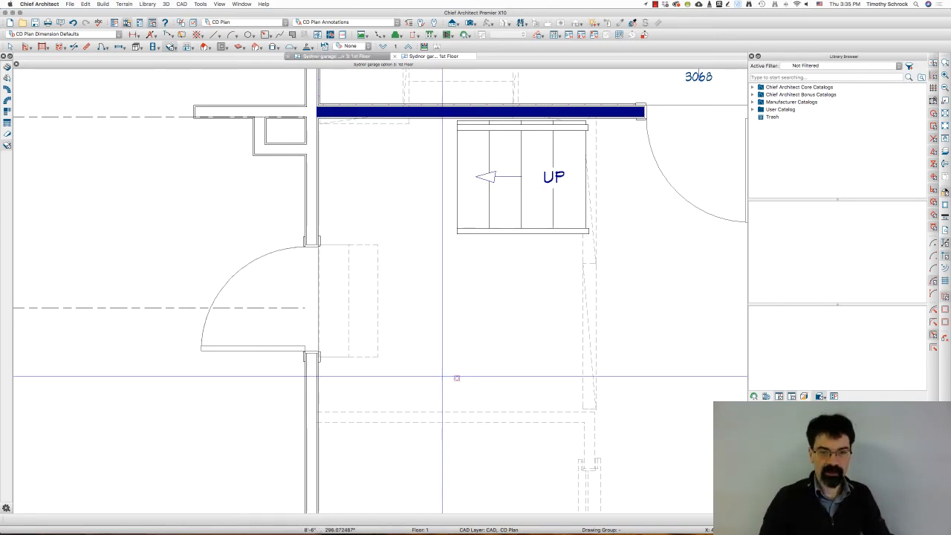
Delete the new stair landing and undo that deletion
key("space")
left_click(448, 331)
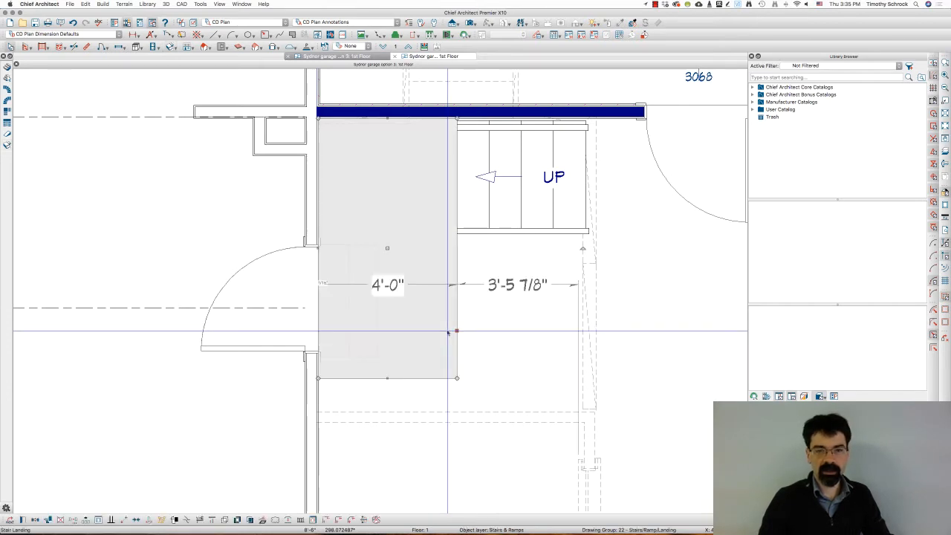
key("Delete")
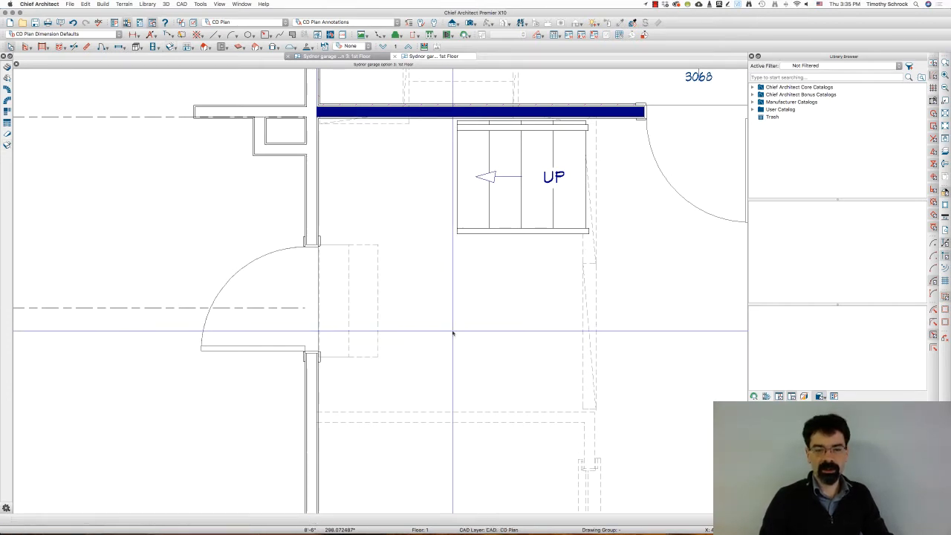
key("super+z")
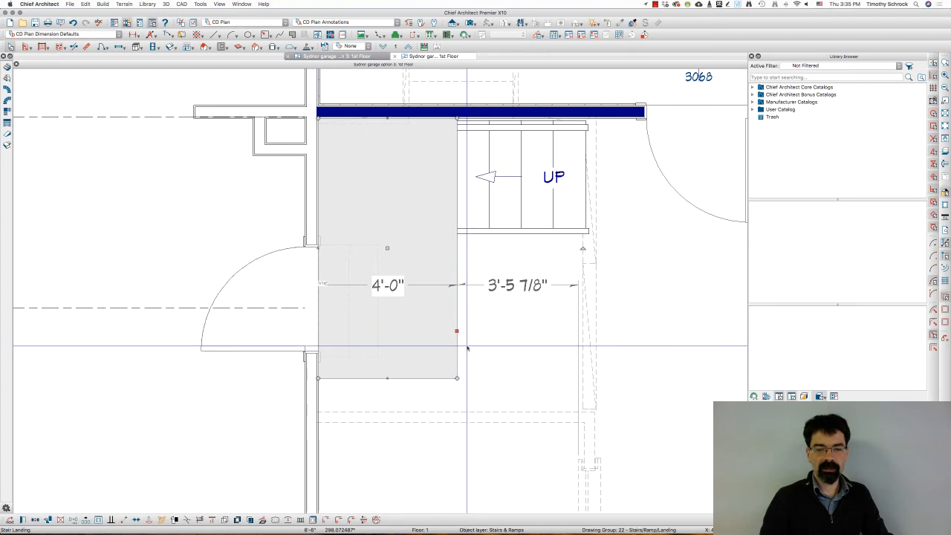
Turn off the breakline on the garage staircase, apply the setting, and dismiss the landing edge warning
key("Delete")
scroll(486, 217, "up", 1)
left_click(496, 213)
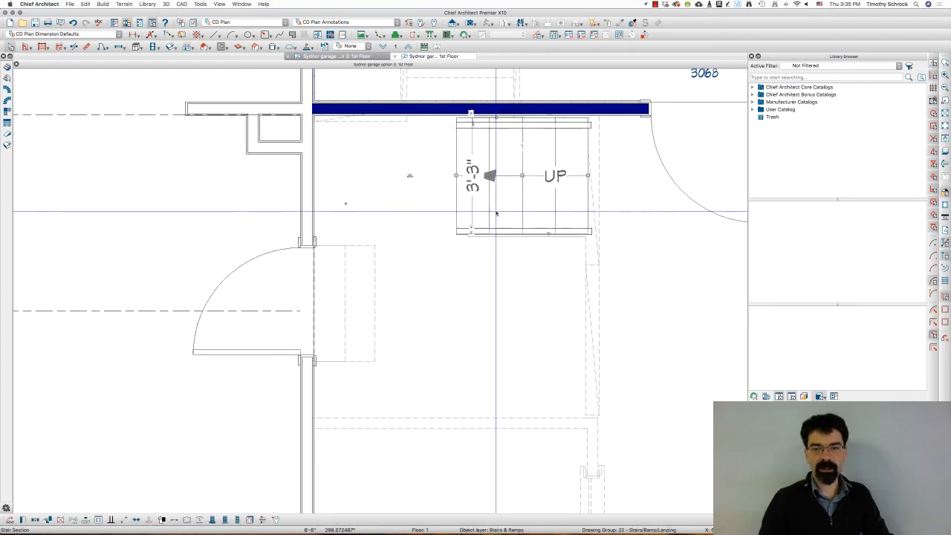
double_click(496, 213)
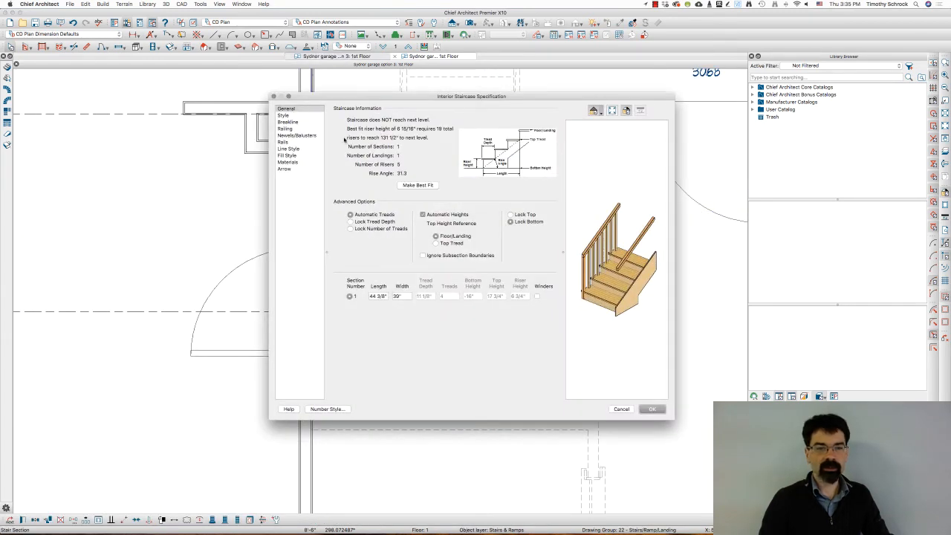
left_click(288, 122)
left_click(356, 111)
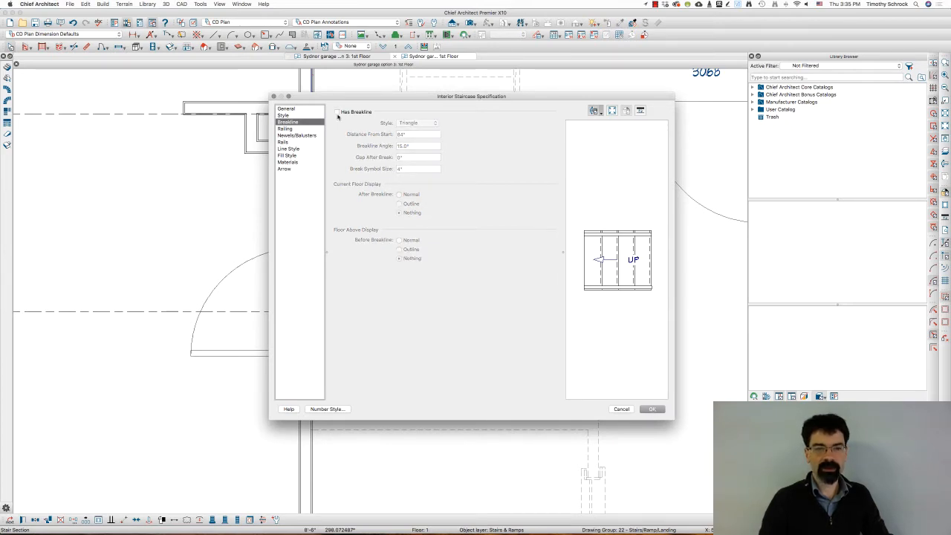
left_click(651, 408)
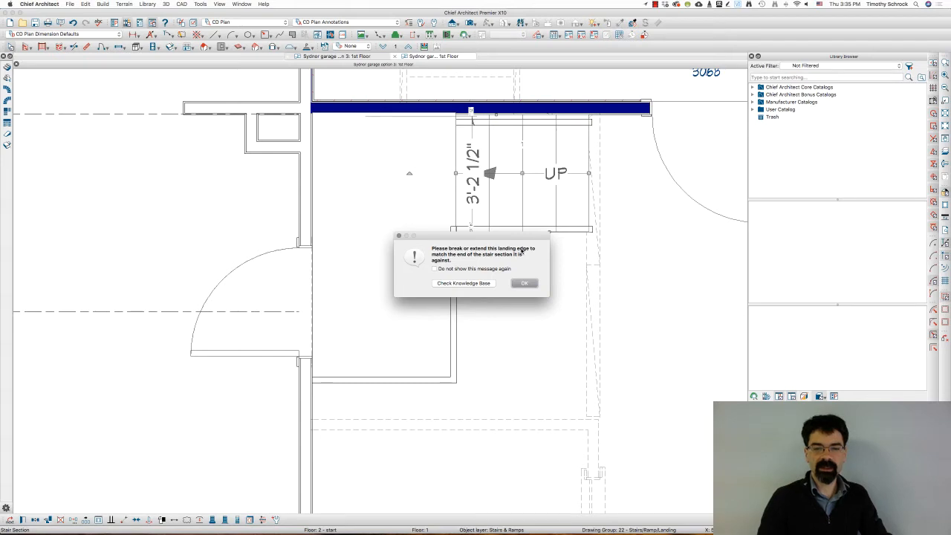
left_click(525, 286)
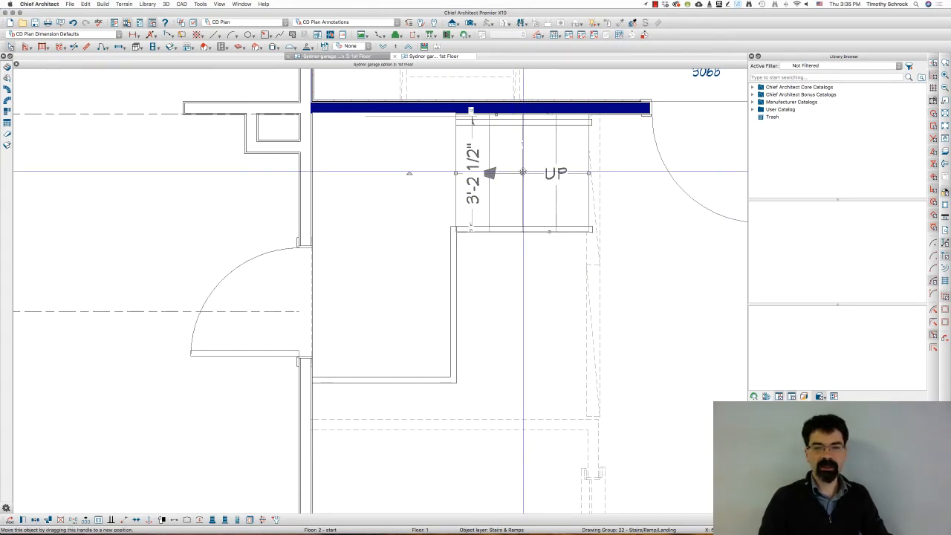
Break the stair landing's stair-side edge near the outer corner of the garage stairs
left_click_drag(523, 172, 523, 173)
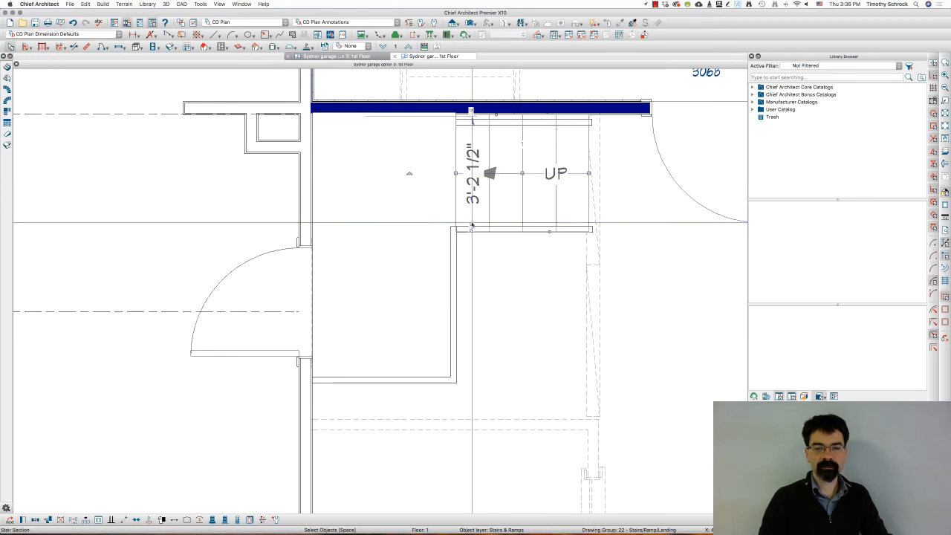
scroll(460, 229, "up", 2)
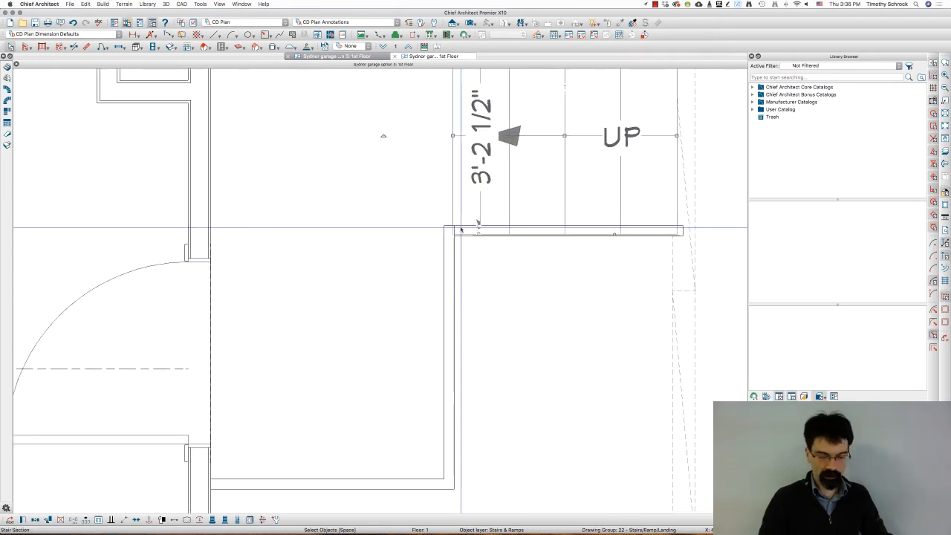
left_click(439, 247)
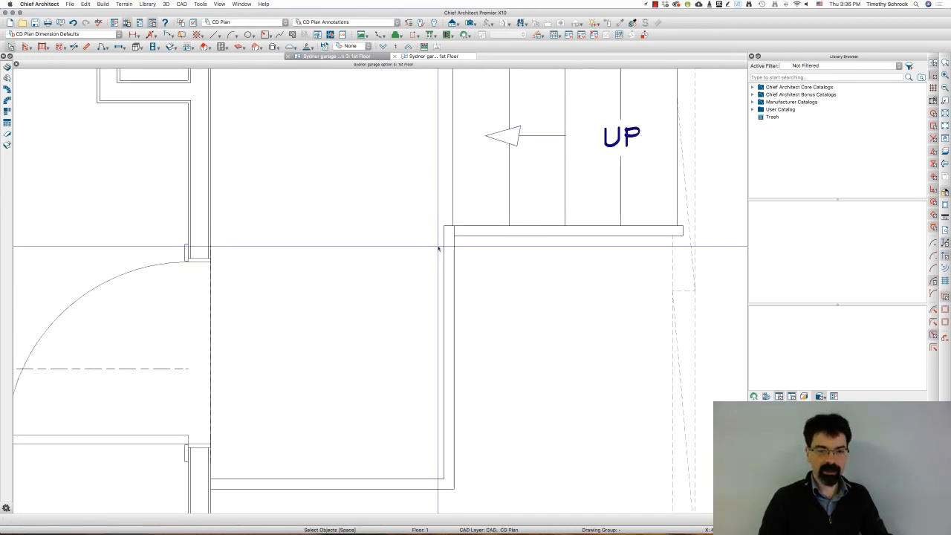
left_click_drag(440, 250, 344, 156)
scroll(494, 258, "down", 3)
scroll(337, 141, "up", 3)
scroll(342, 154, "down", 2)
scroll(338, 155, "down", 3)
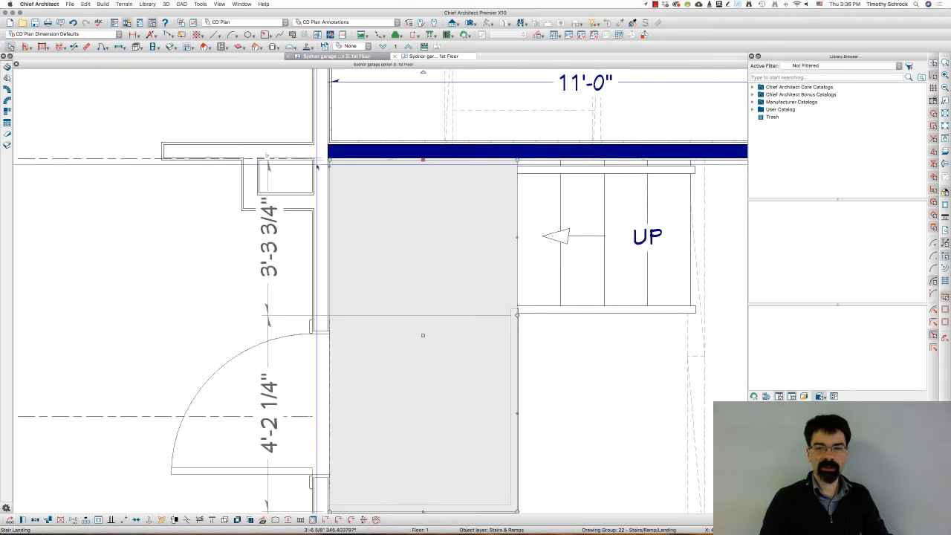
Move the break point on the landing's edge to line up with the outer side of the stairs
left_click(580, 211)
left_click(518, 316)
scroll(518, 316, "up", 3)
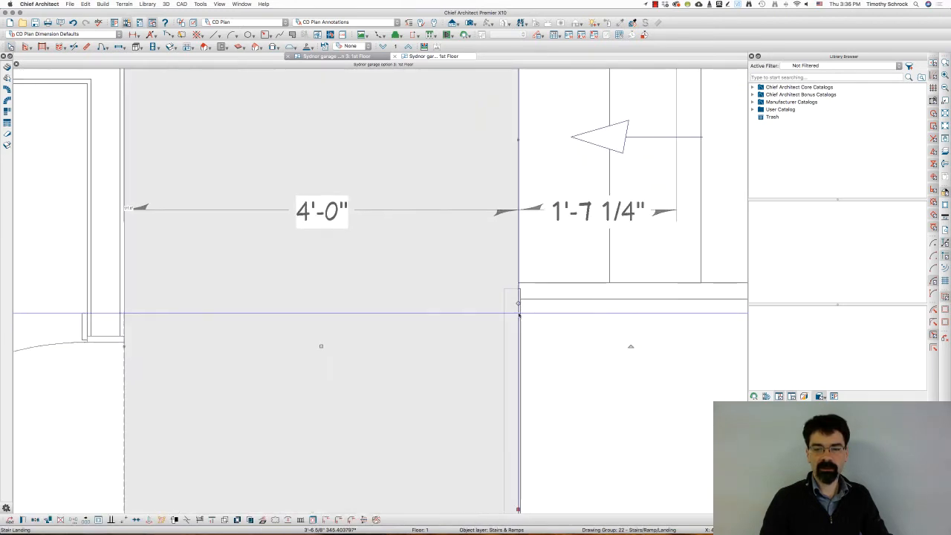
left_click_drag(518, 316, 526, 295)
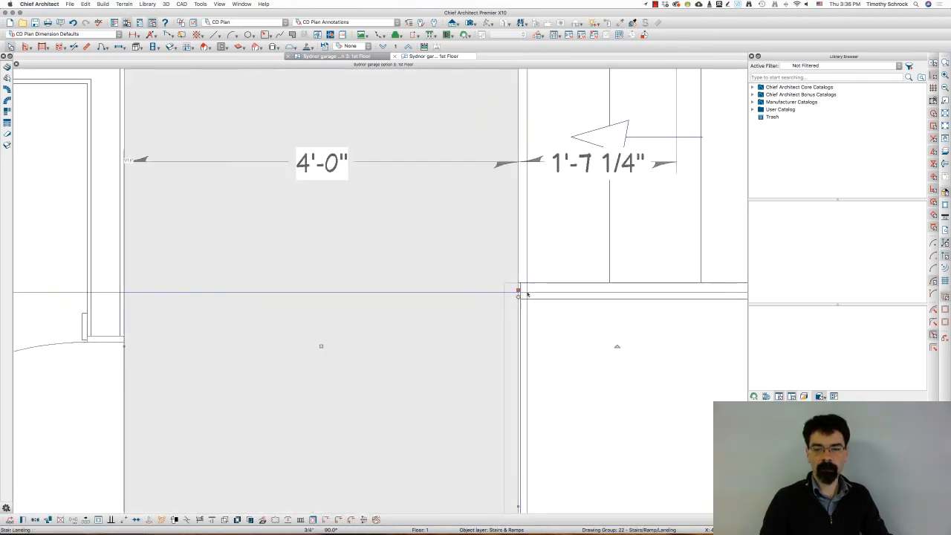
left_click(524, 306)
scroll(520, 304, "down", 3)
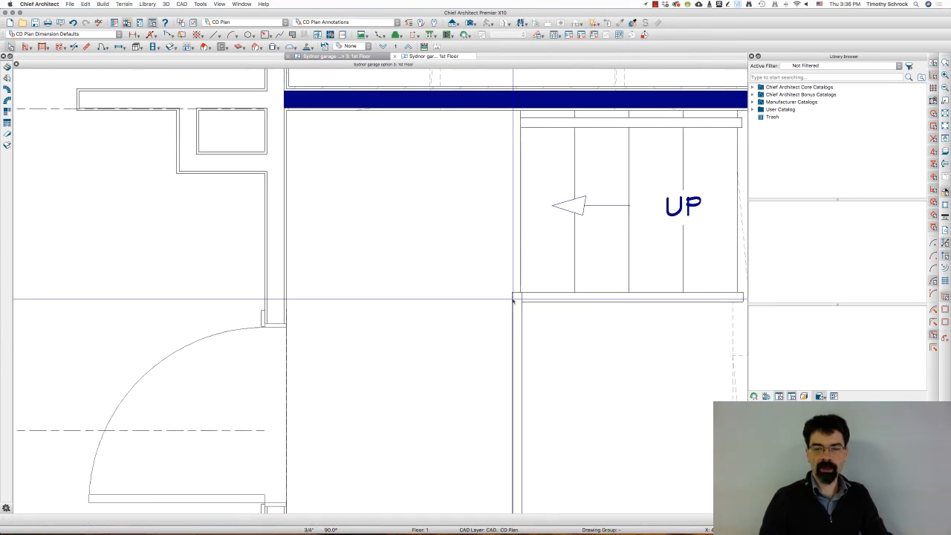
scroll(512, 299, "down", 2)
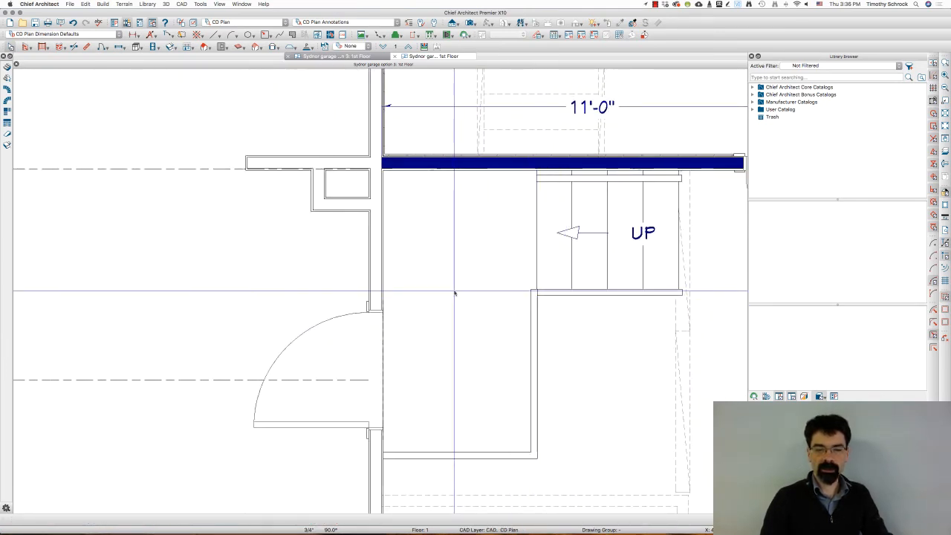
Turn off the landing's automatic height adjustment when connected to stairs and enter a negative top height
double_click(431, 294)
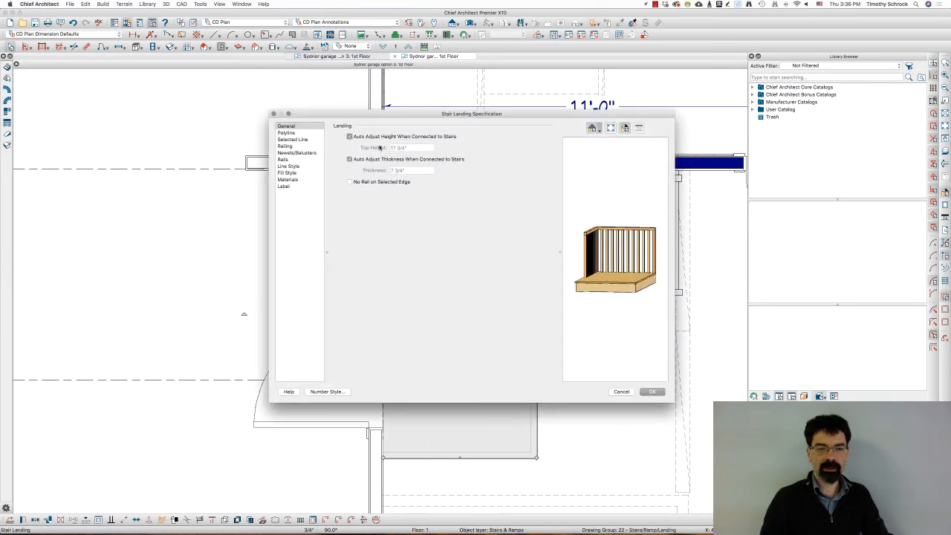
left_click(386, 138)
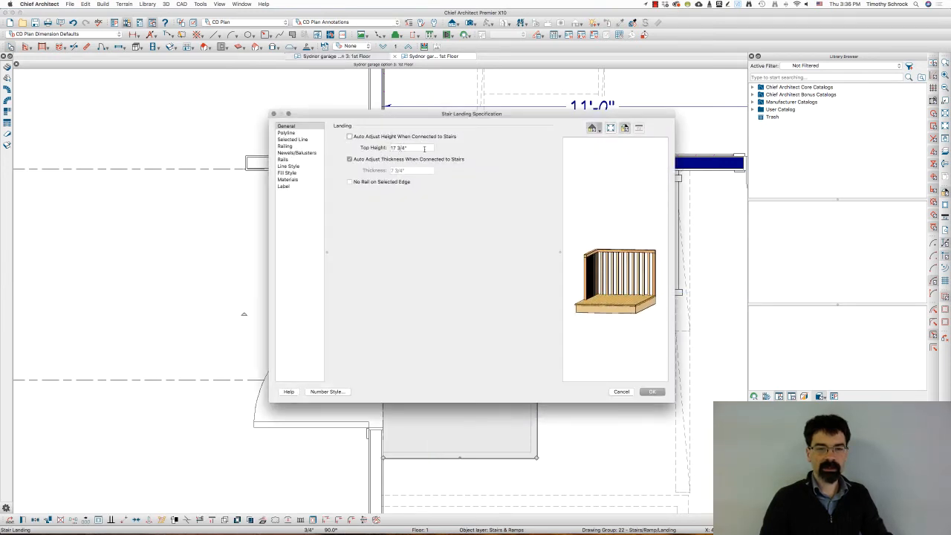
triple_click(424, 149)
key("BackSpace")
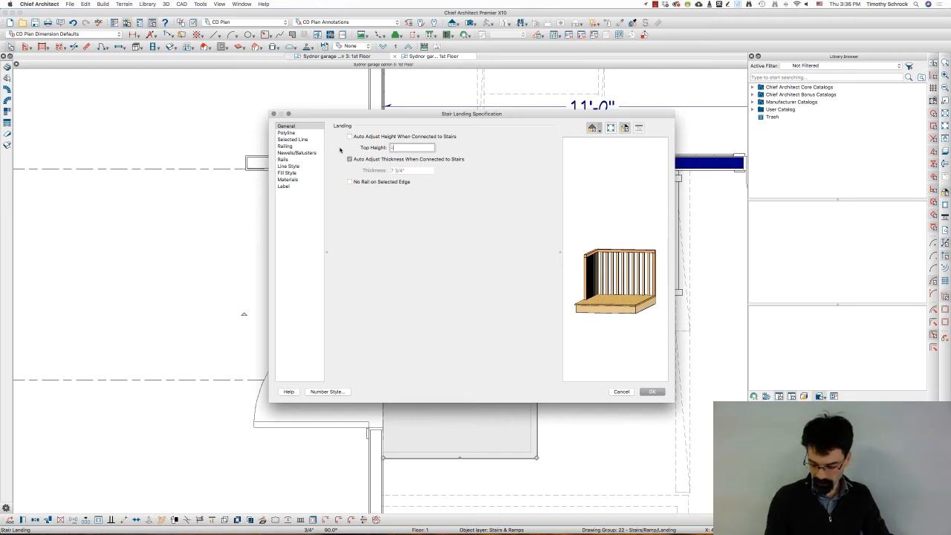
key("Return")
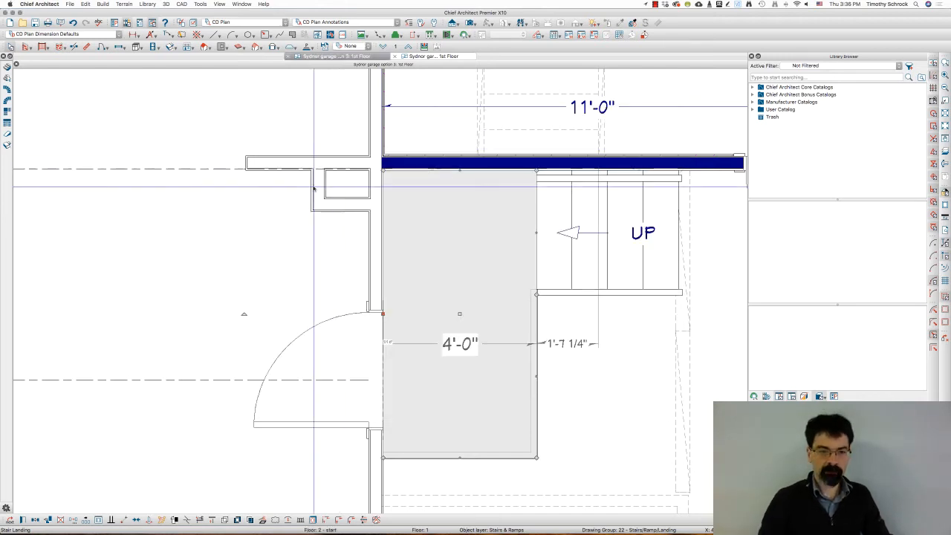
Check the room specification of the Living room beside the garage
left_click(267, 237)
double_click(268, 238)
left_click(209, 104)
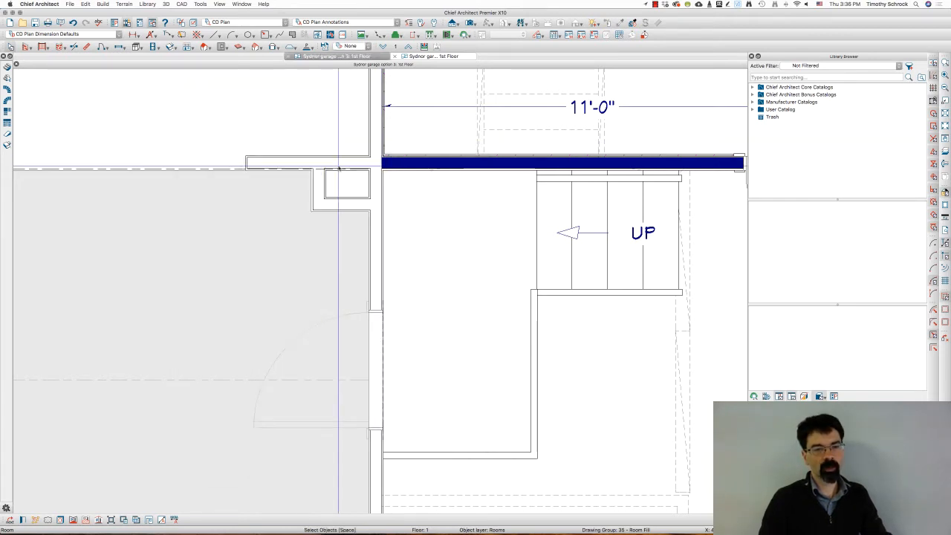
Set the stair landing's top height to 18" and apply it
scroll(439, 295, "down", 3)
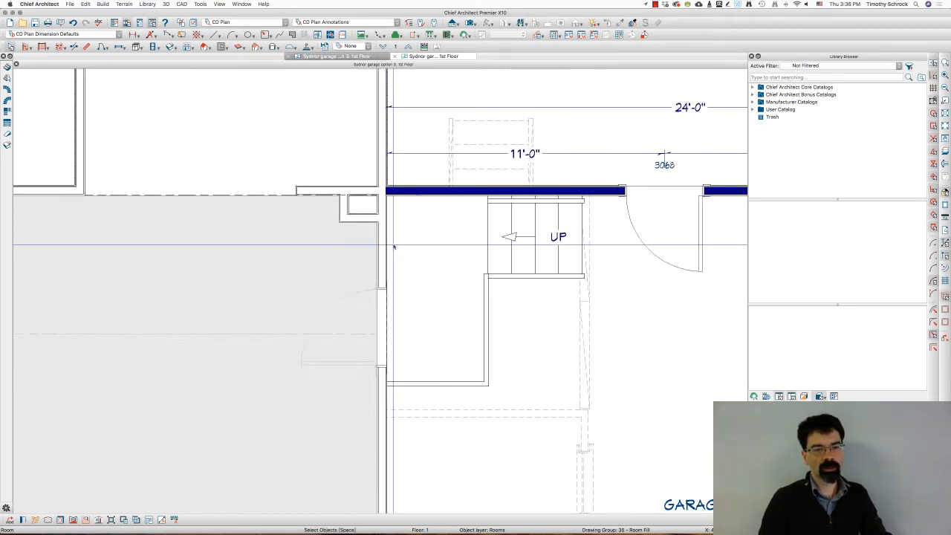
left_click(439, 295)
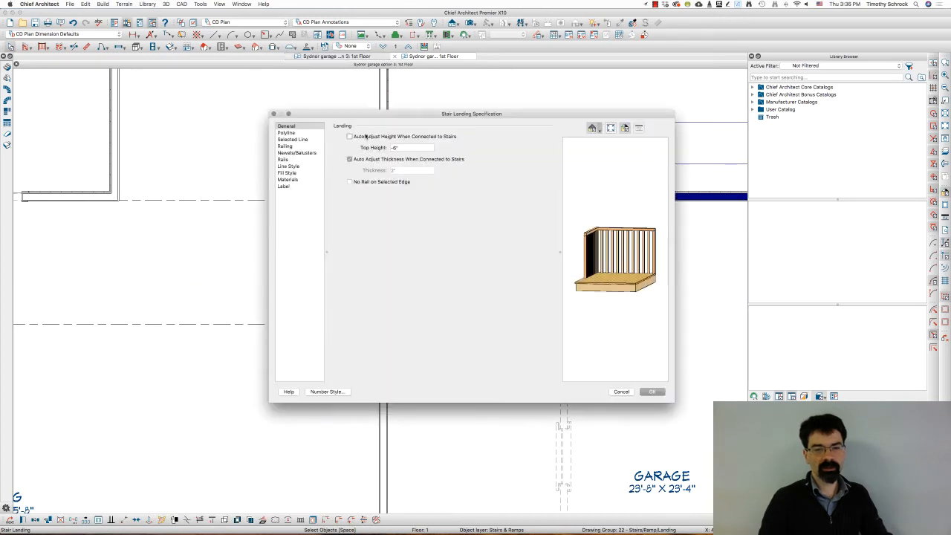
double_click(411, 148)
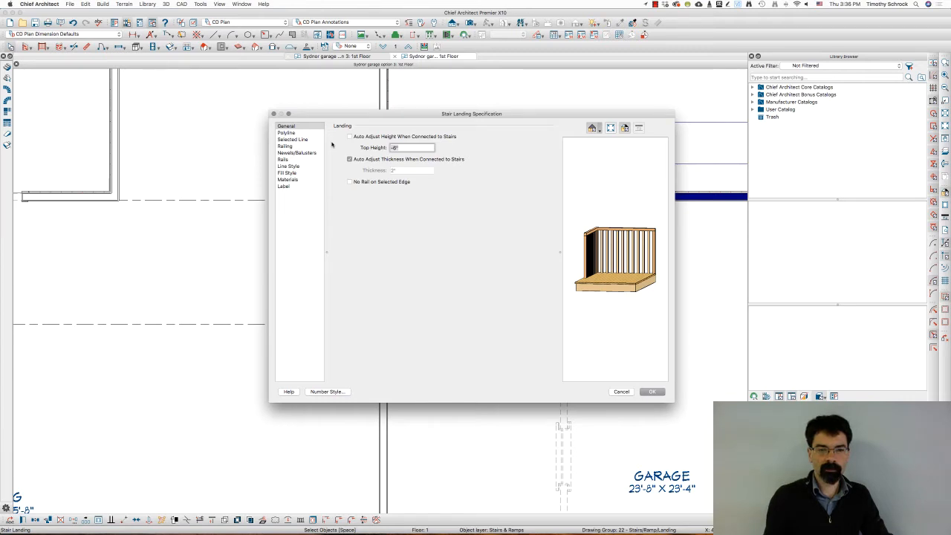
type("18")
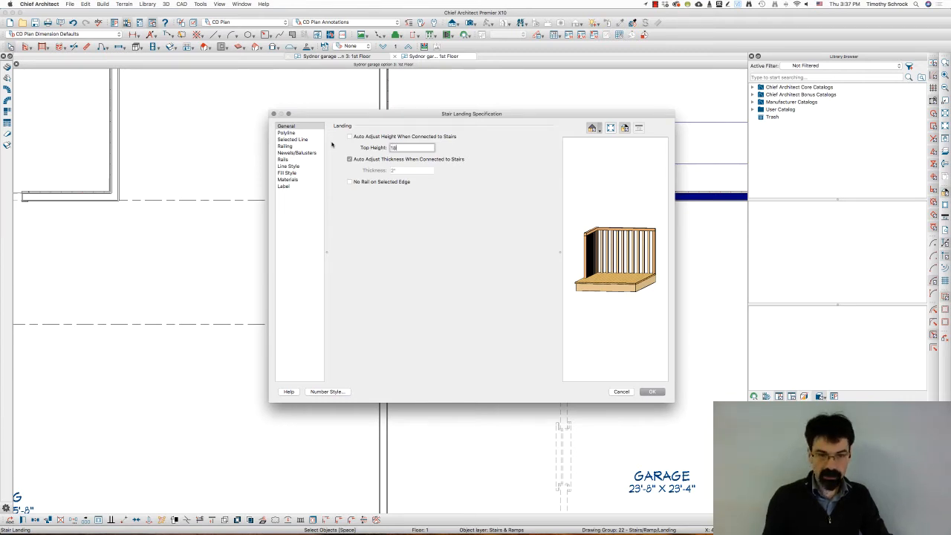
key("Return")
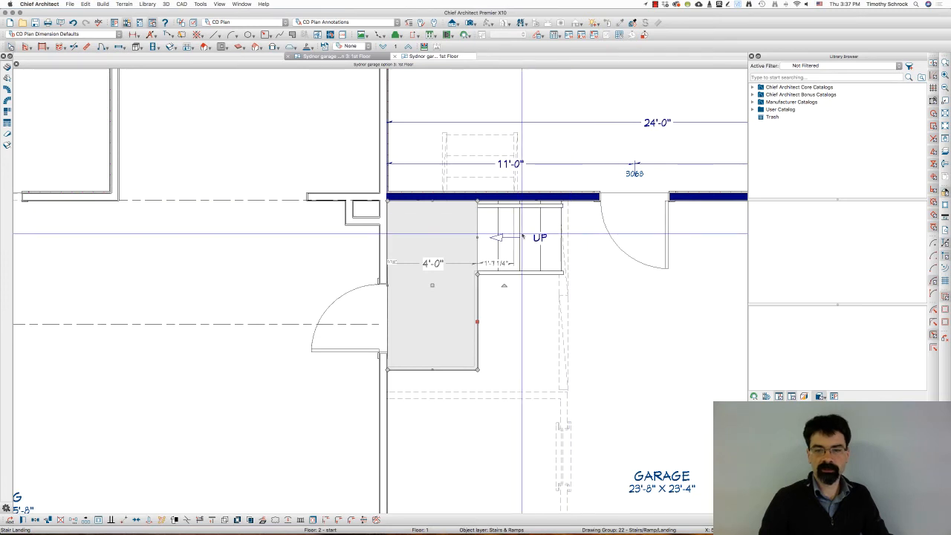
Check the garage staircase's height, riser and tread settings
left_click(521, 236)
double_click(522, 236)
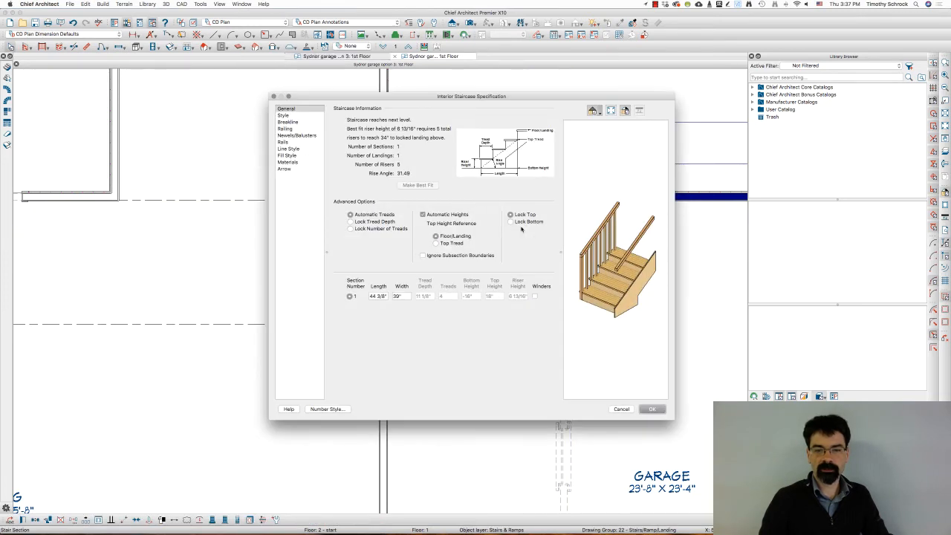
key("Return")
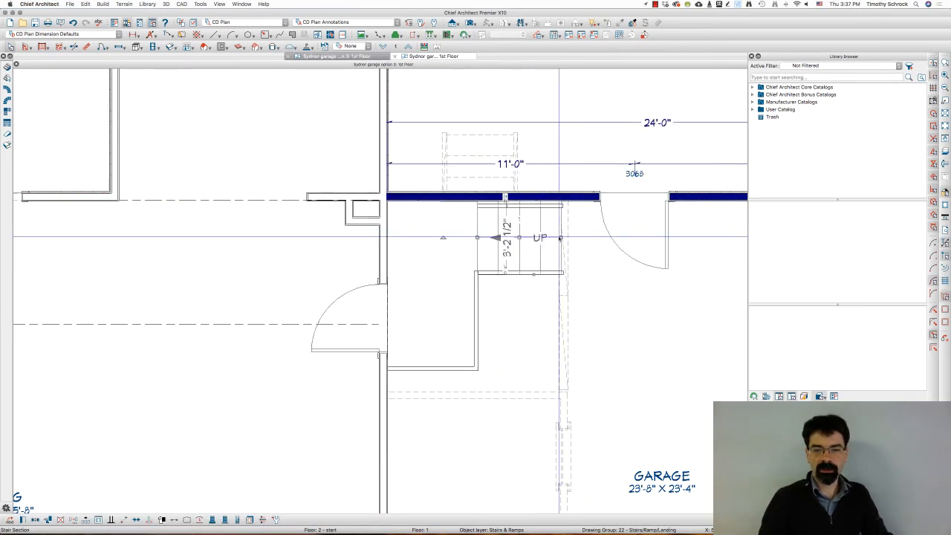
left_click_drag(537, 237, 539, 236)
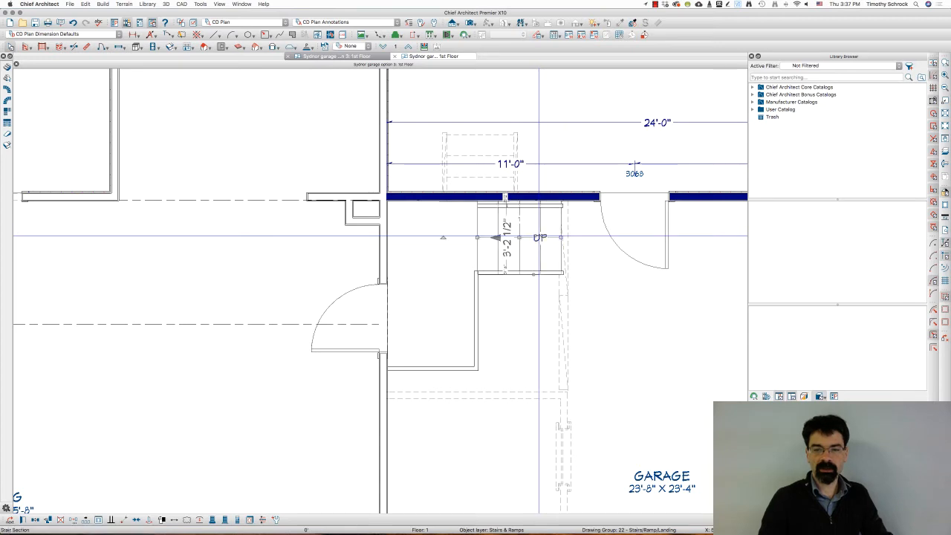
Lock the garage staircase's tread depth at 10", try 3 treads, and settle on 4 treads
double_click(534, 230)
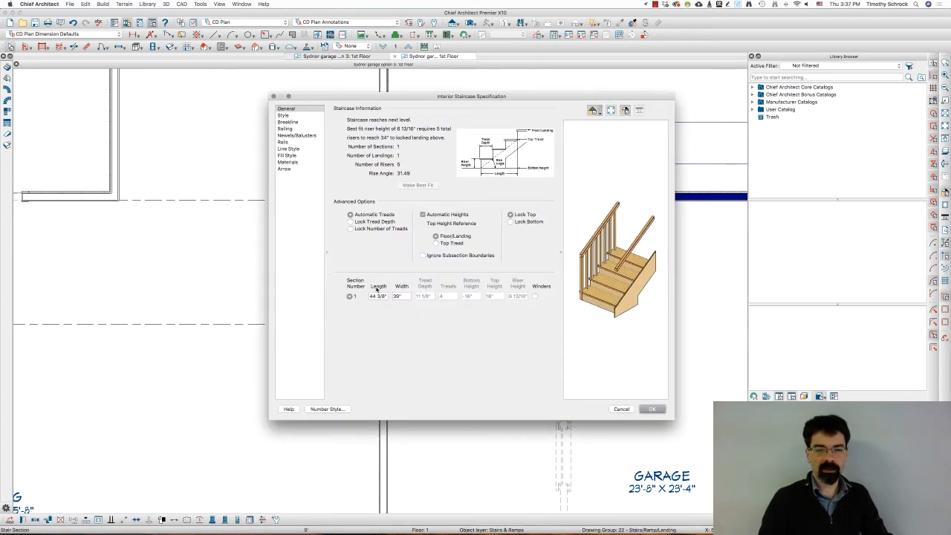
left_click_drag(416, 297, 441, 296)
type("10")
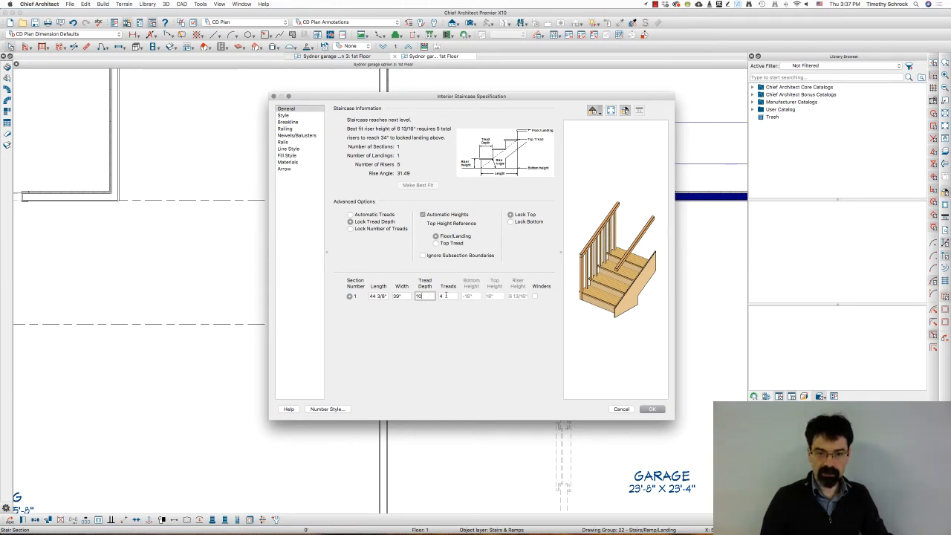
key("Tab")
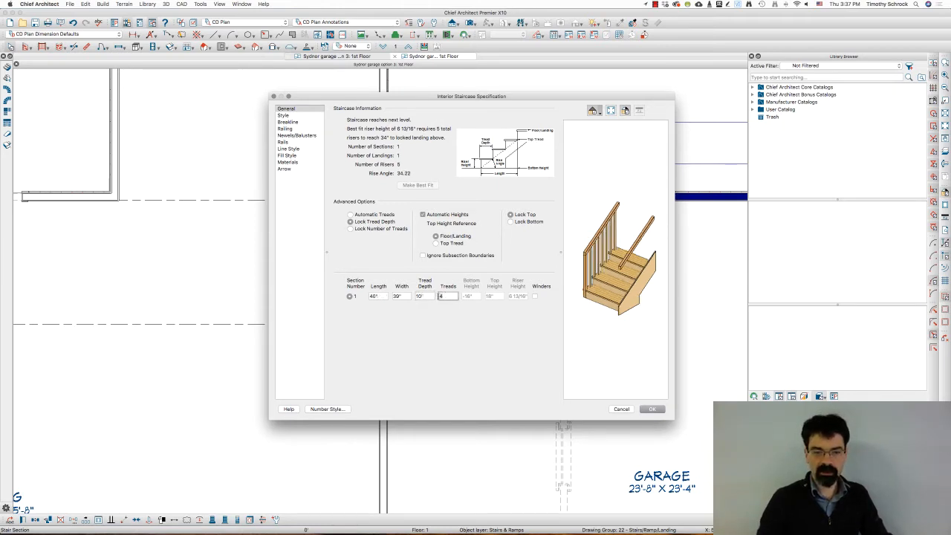
type("3")
key("Tab")
left_click(451, 296)
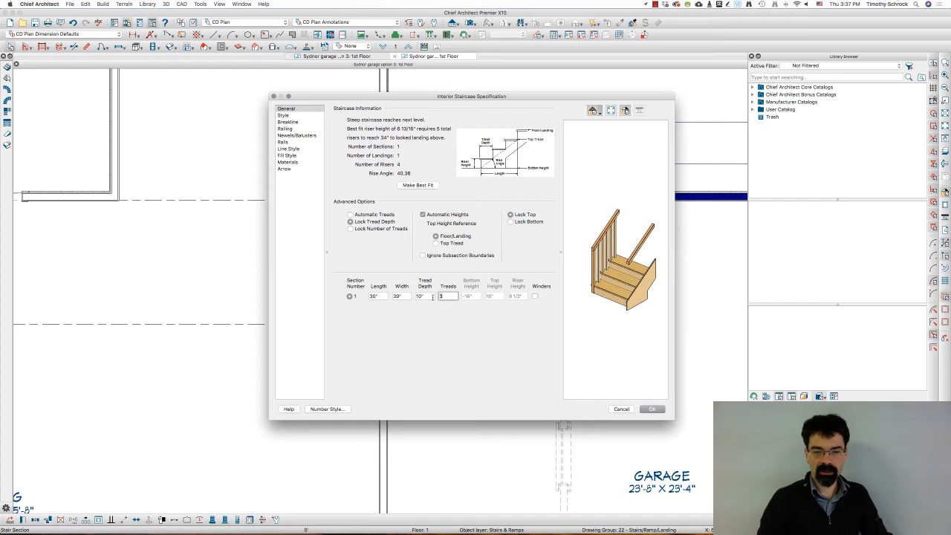
type("4")
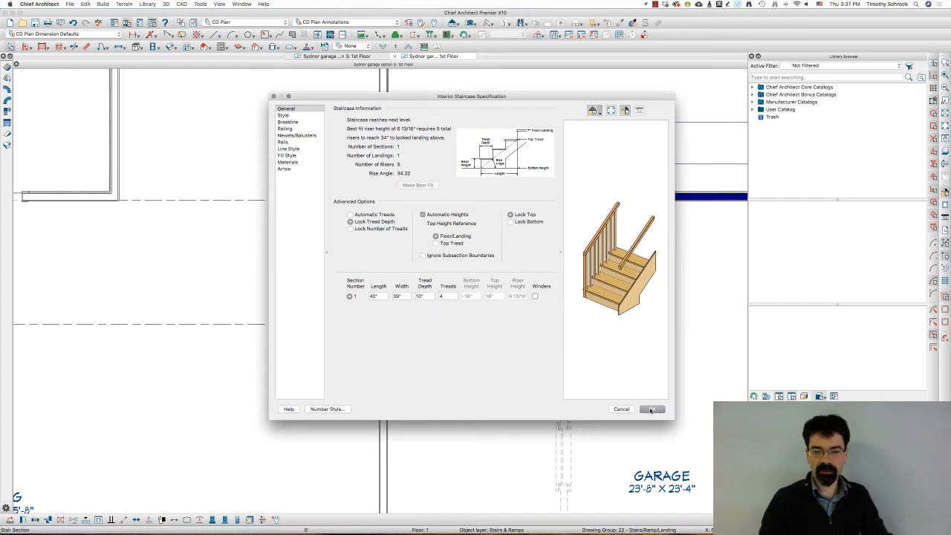
left_click(651, 409)
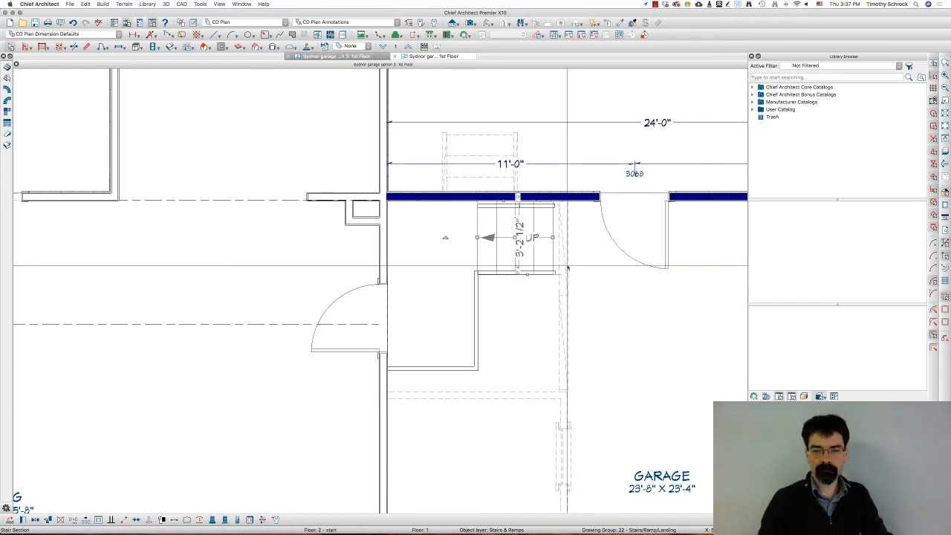
key("super+z")
Create a full camera view from inside the garage looking toward the stair landing and stairs
scroll(468, 223, "down", 2)
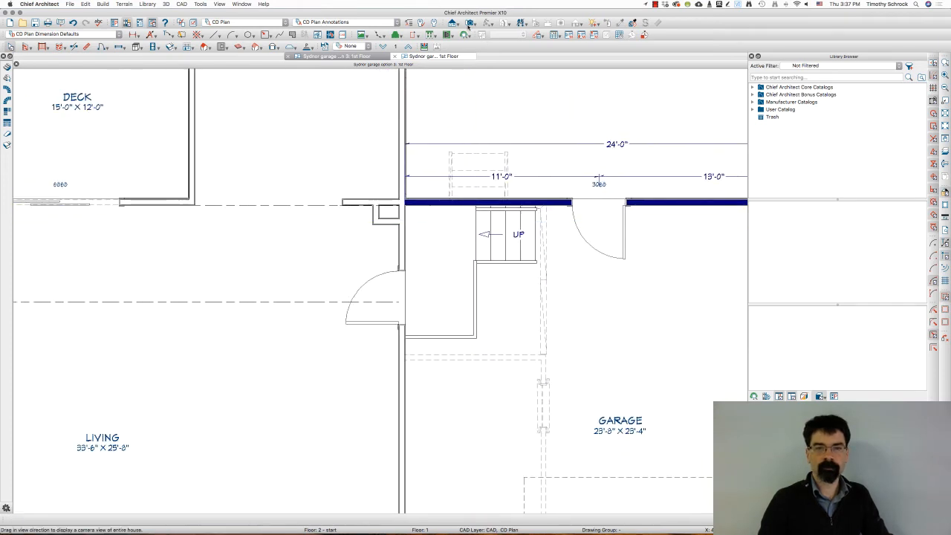
scroll(437, 75, "down", 2)
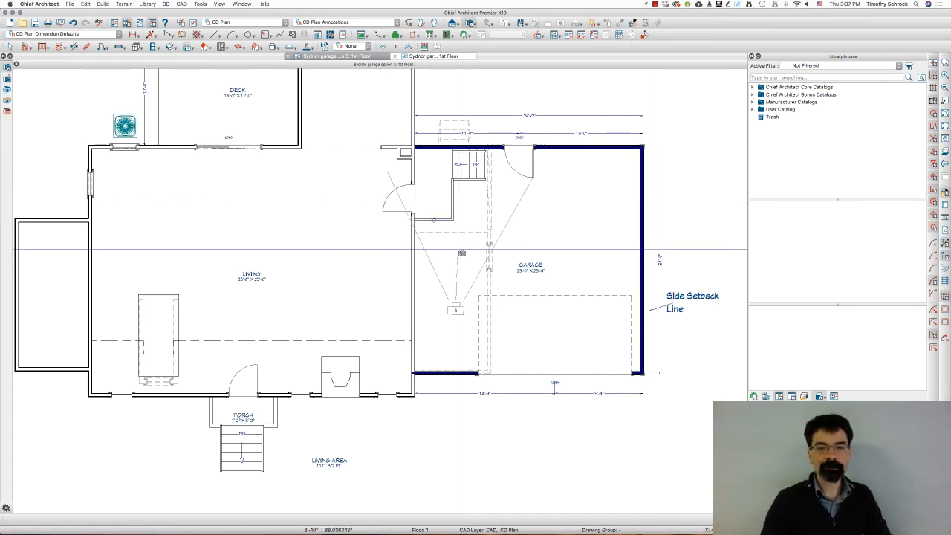
left_click(457, 249)
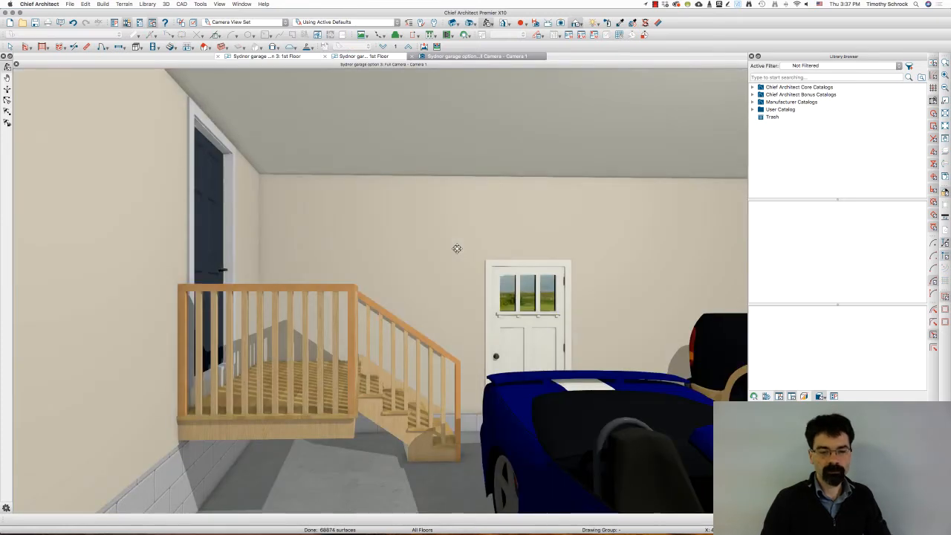
On the first-floor plan, draw a 3" by 3" reference square inward from the landing's free outer corner
left_click_drag(387, 311, 351, 330)
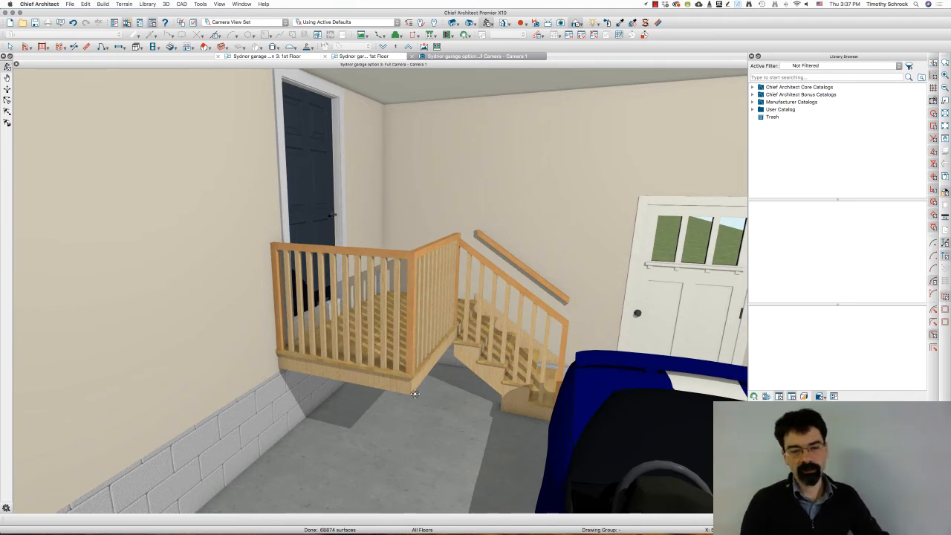
left_click(293, 57)
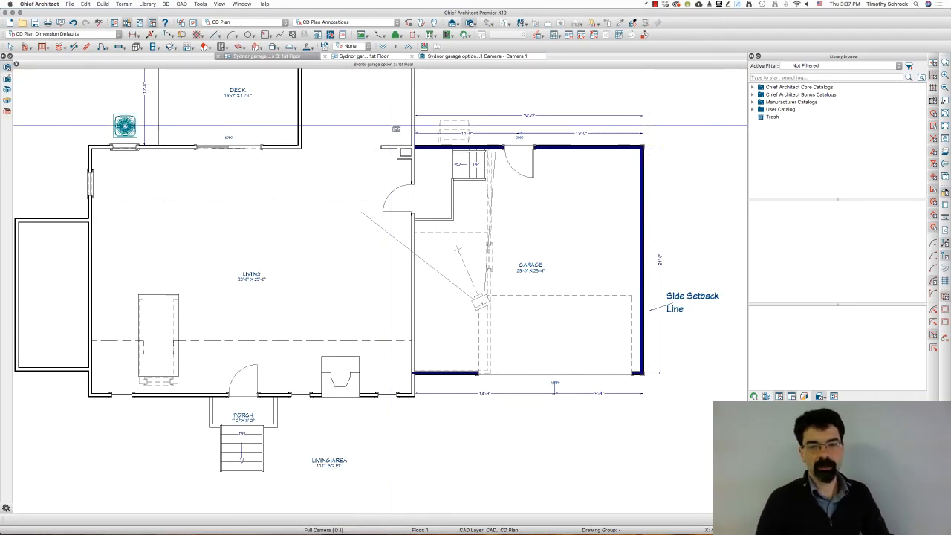
scroll(446, 194, "up", 5)
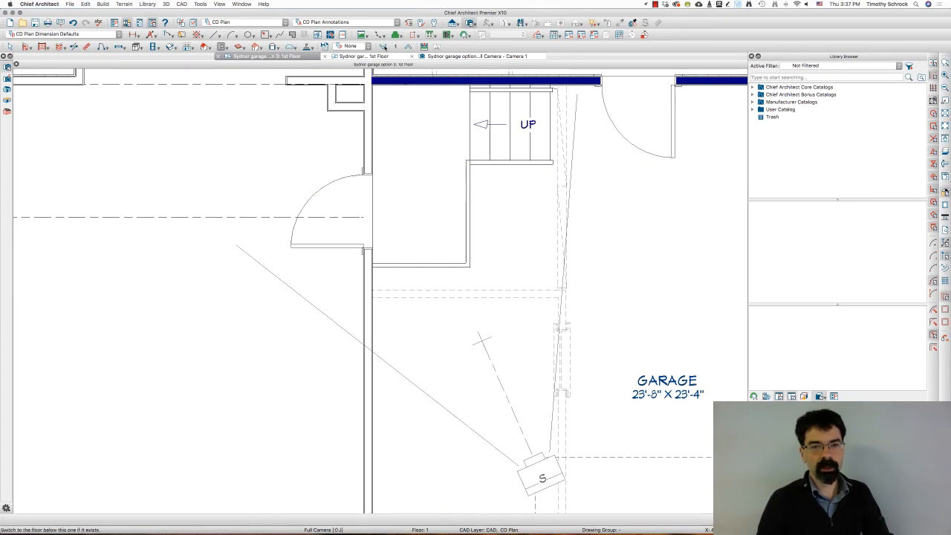
left_click(383, 47)
left_click(408, 47)
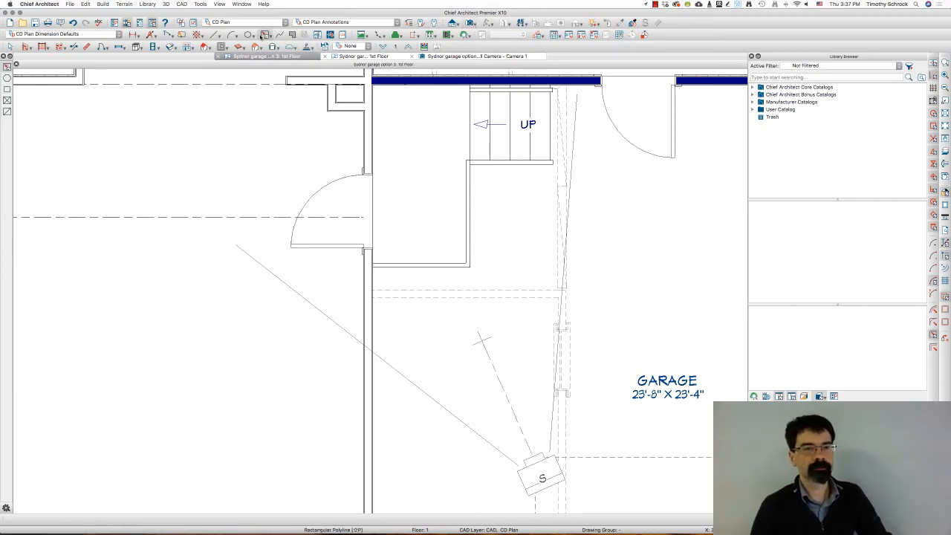
left_click(265, 35)
scroll(459, 195, "up", 3)
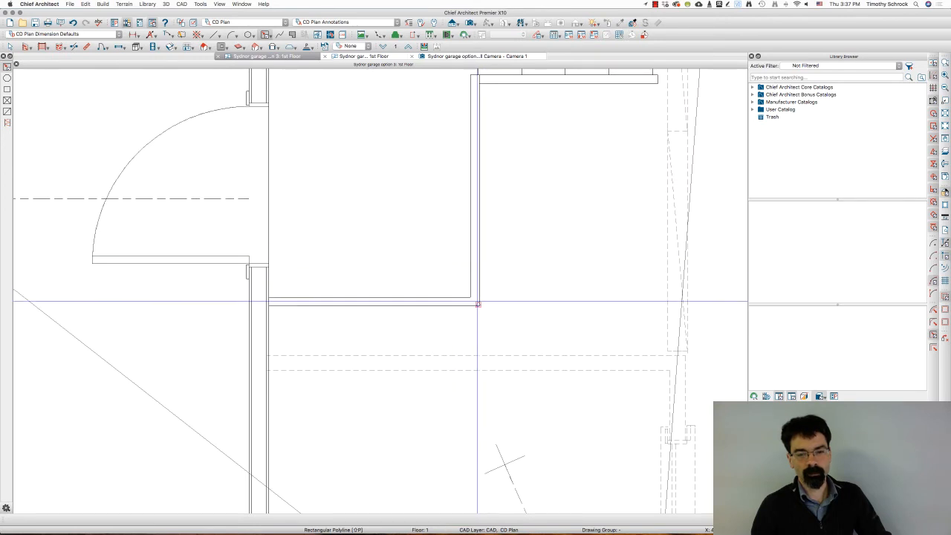
left_click(467, 281)
key("Tab")
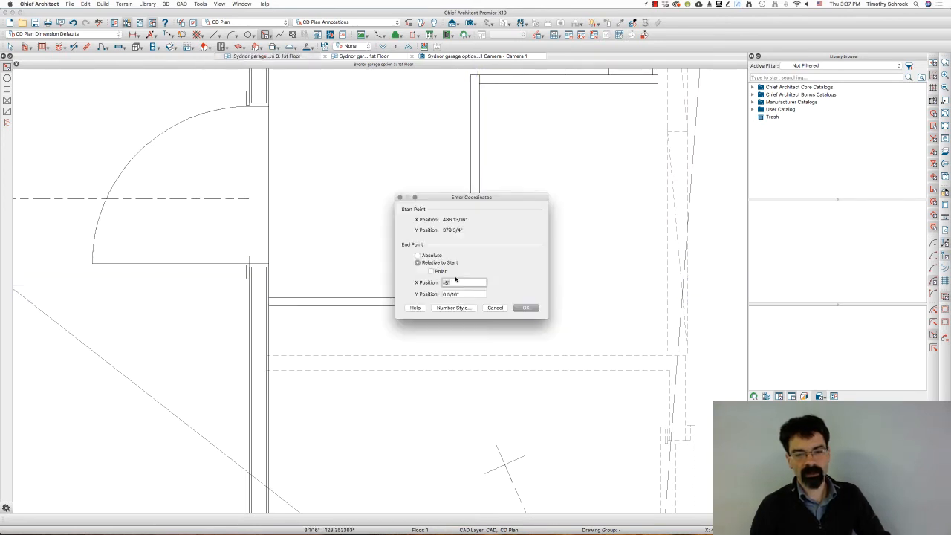
key("Tab")
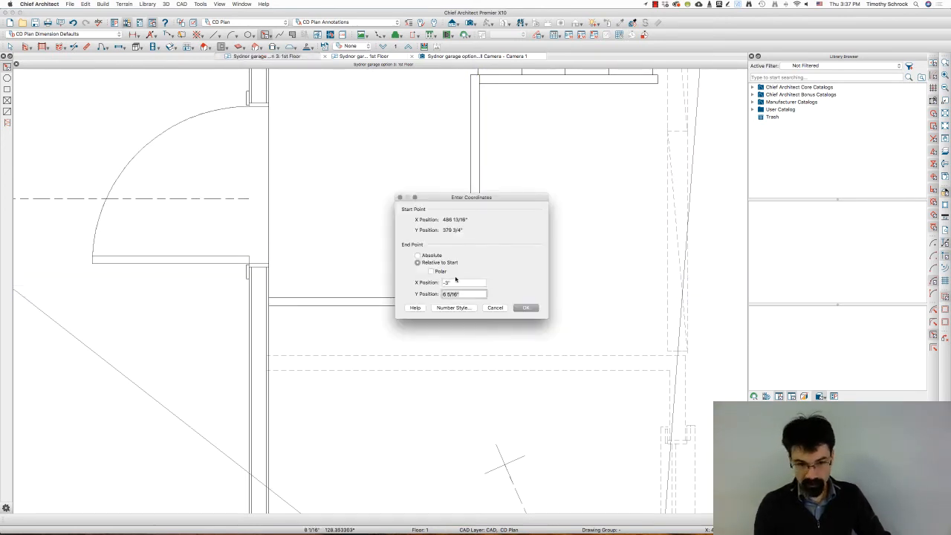
type("3")
key("Return")
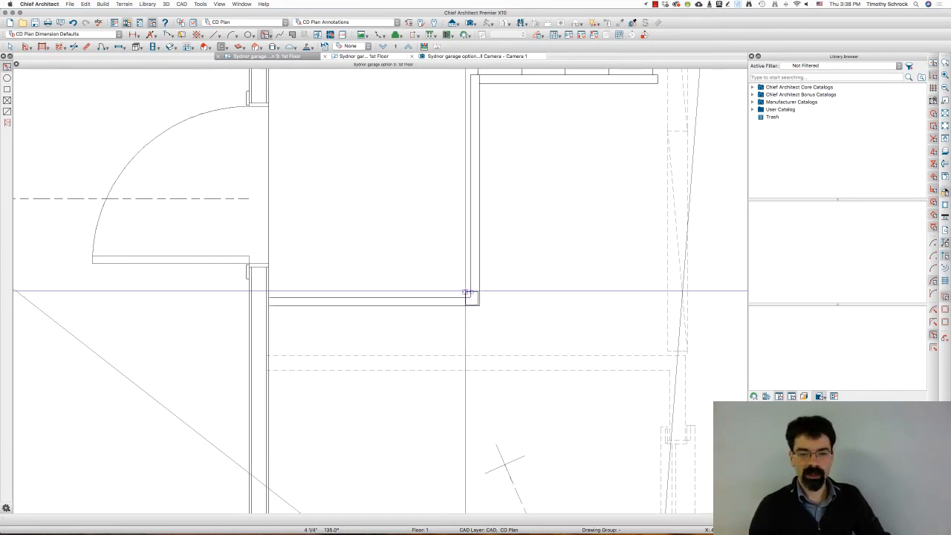
Draw a 3 1/2" square post outline from the reference square's inner corner and delete the reference square
left_click_drag(467, 292, 436, 272)
key("Tab")
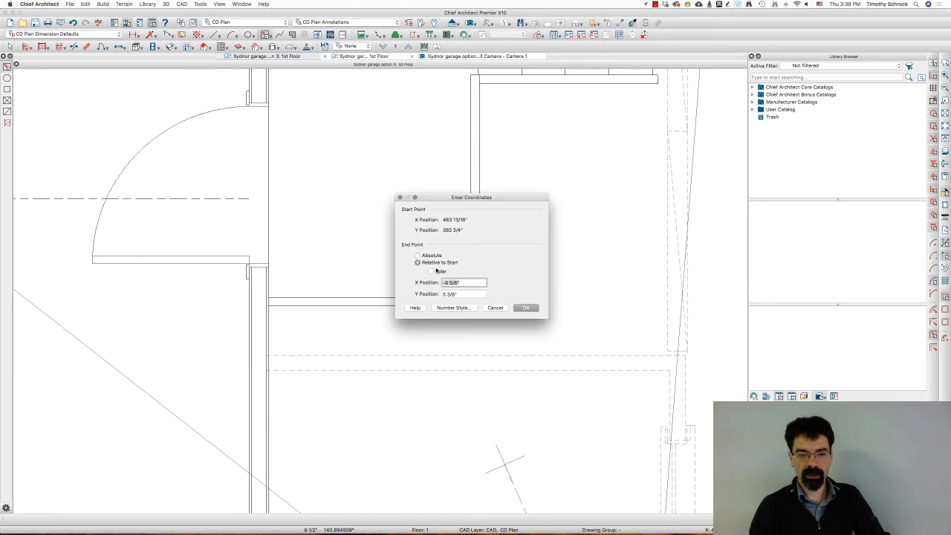
type("-3 1/2")
key("Tab")
type("3")
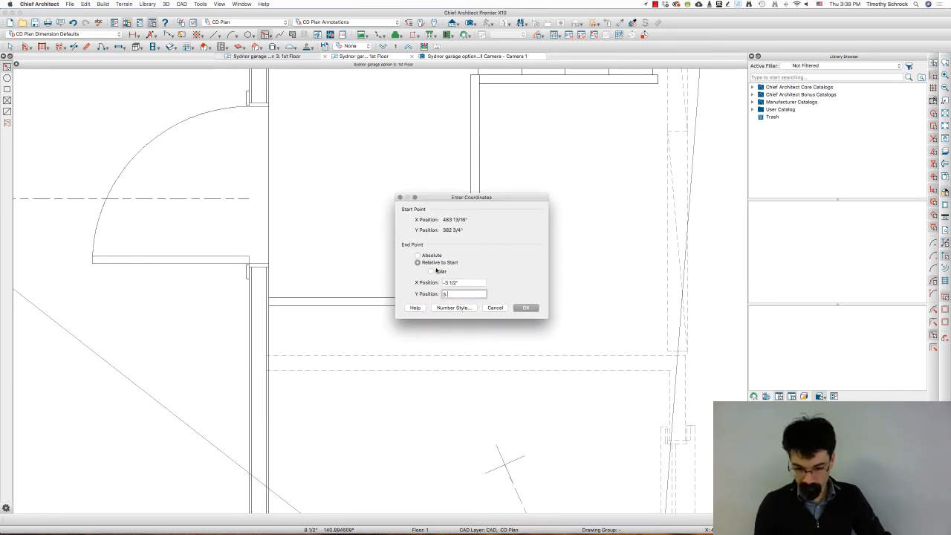
type(".5")
key("Return")
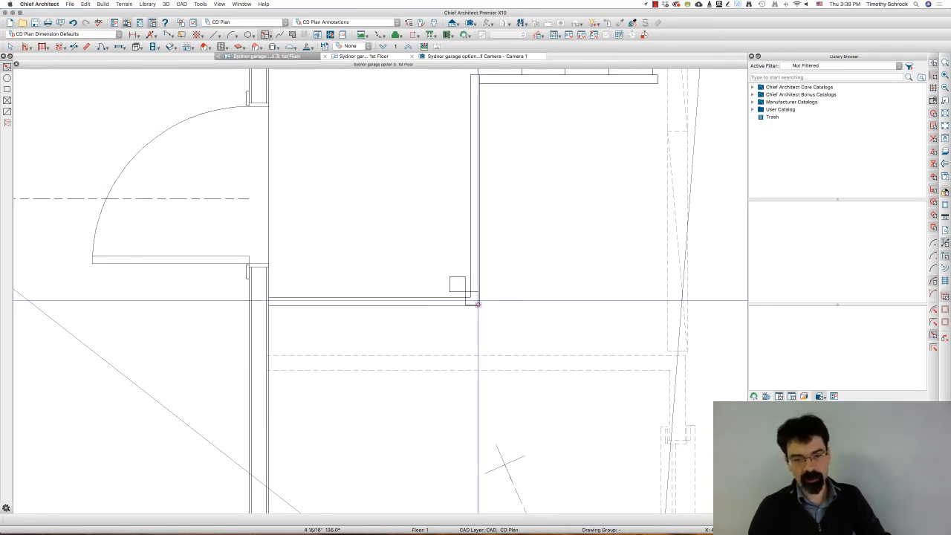
left_click(471, 297)
left_click(495, 292)
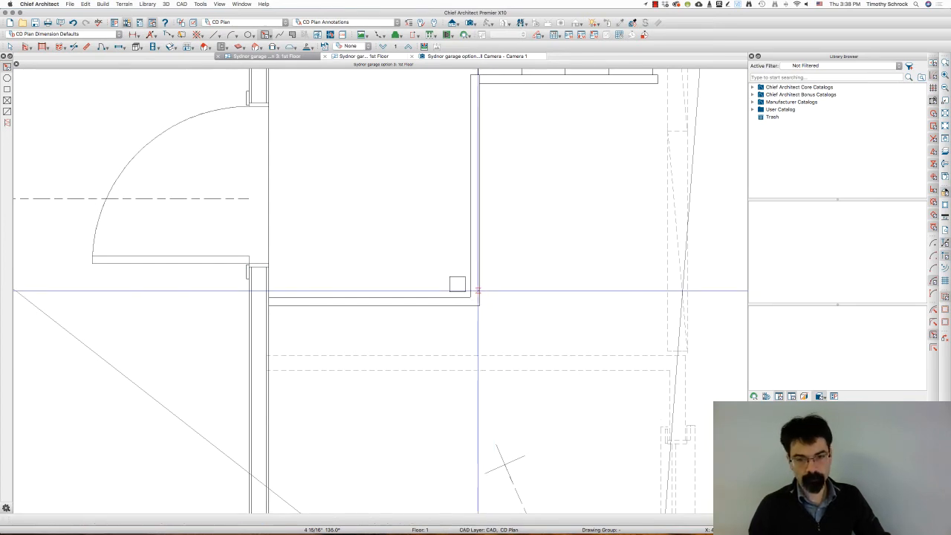
Move the post outline from the first floor to the same position on the foundation level by cutting and pasting it
left_click(457, 240)
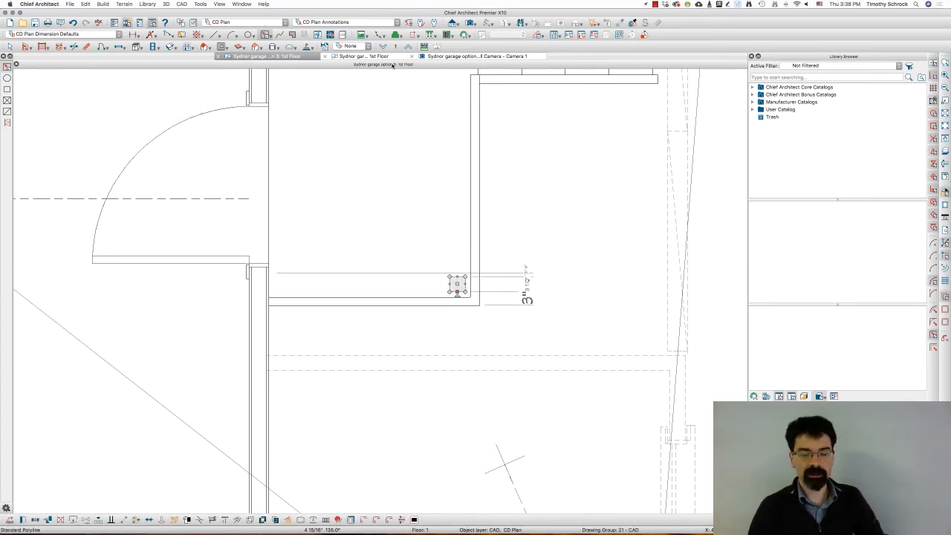
key("Escape")
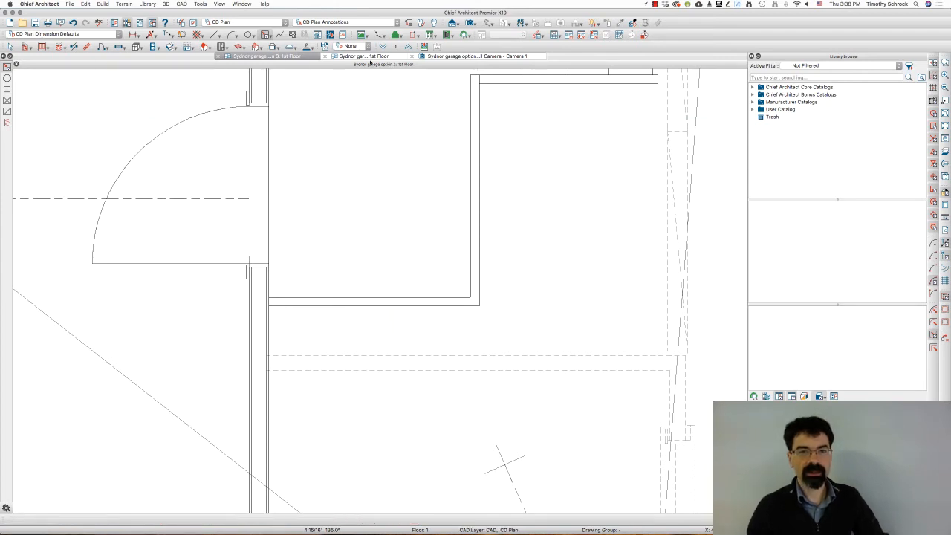
key("Page_Down")
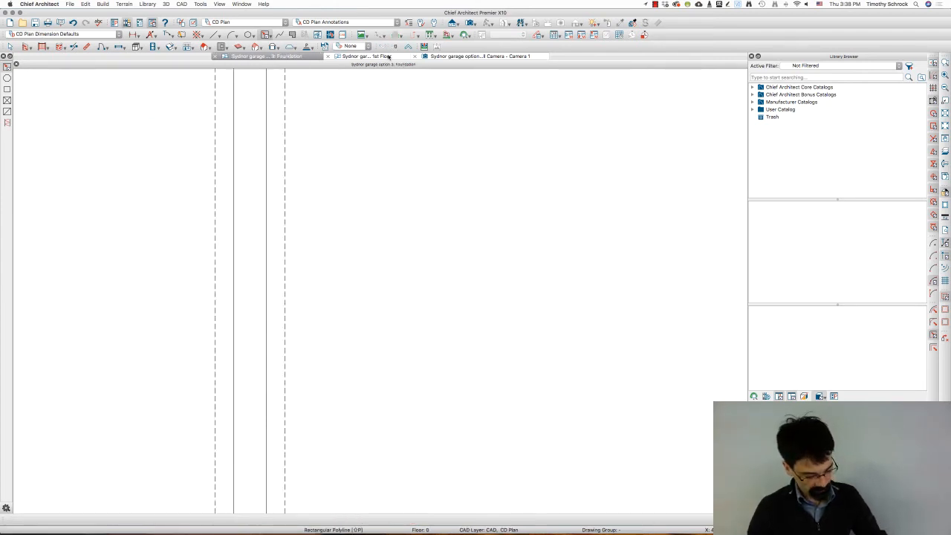
key("super+v")
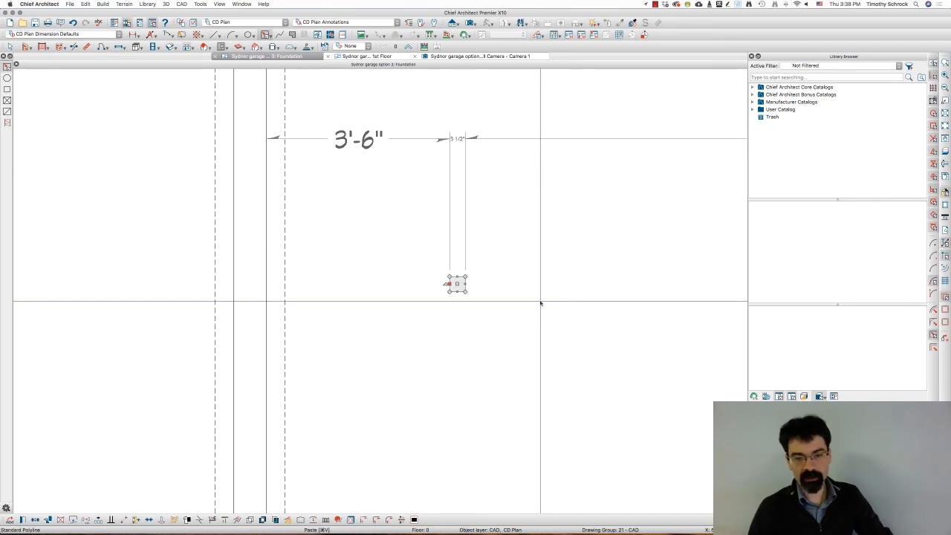
scroll(473, 325, "down", 2)
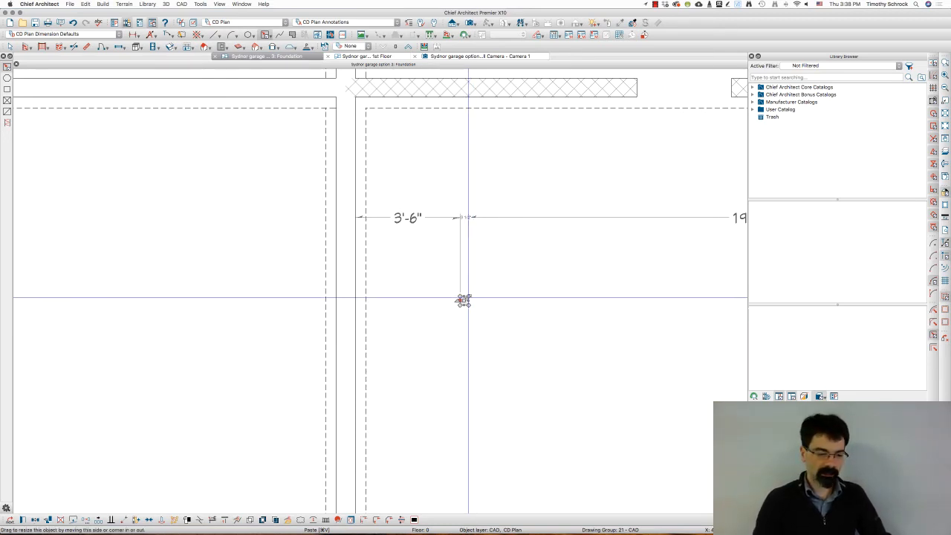
left_click(448, 388)
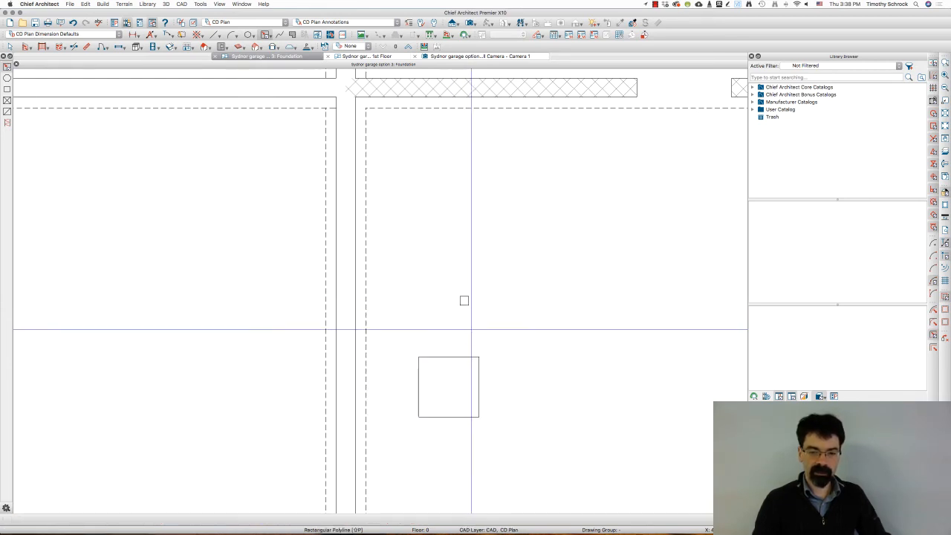
key("Delete")
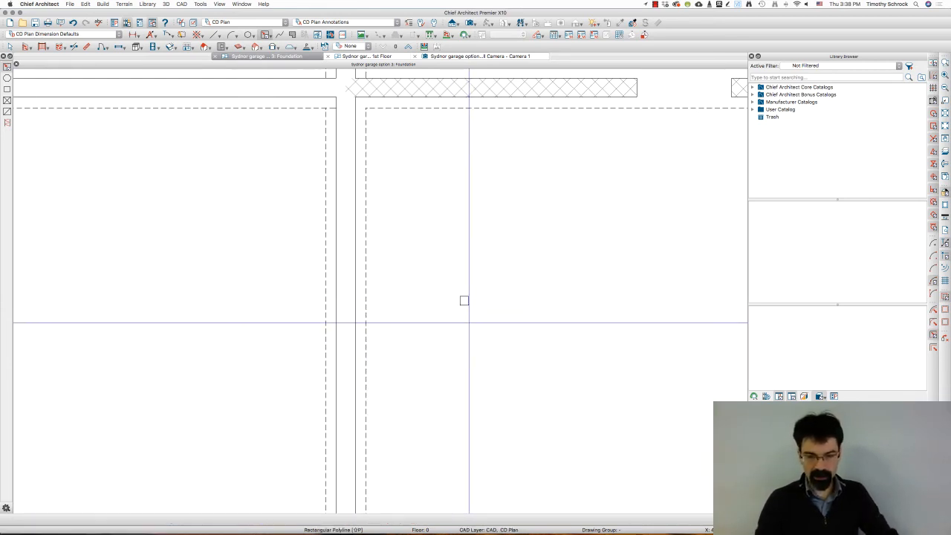
Assign the post outline on the foundation level to the "Framing, Deck Posts" layer
left_click(462, 305)
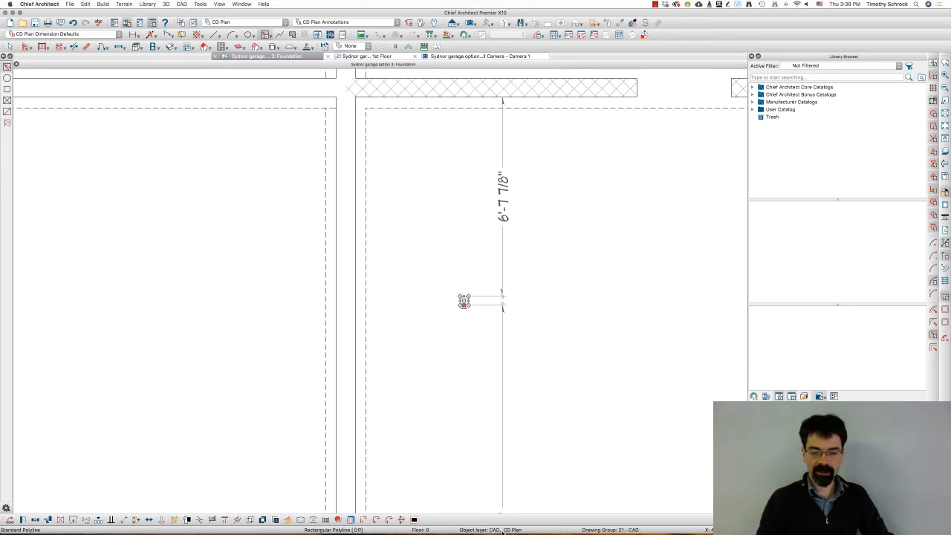
double_click(478, 296)
left_click(350, 172)
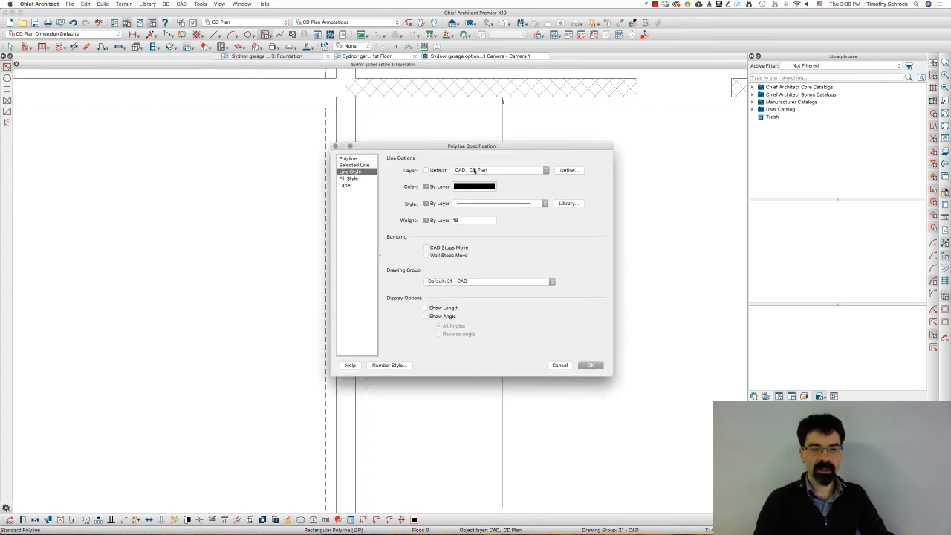
left_click(506, 171)
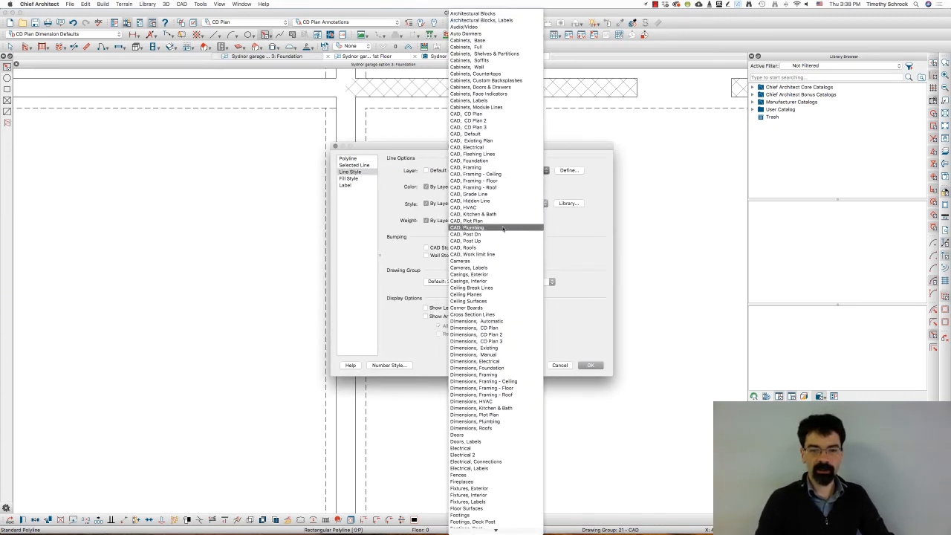
scroll(493, 276, "down", 4)
scroll(493, 276, "down", 4)
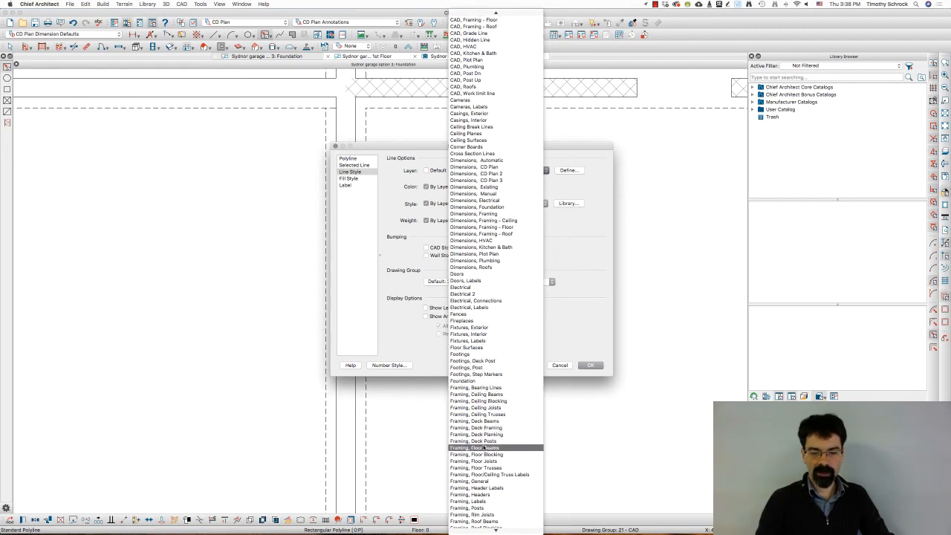
left_click(475, 441)
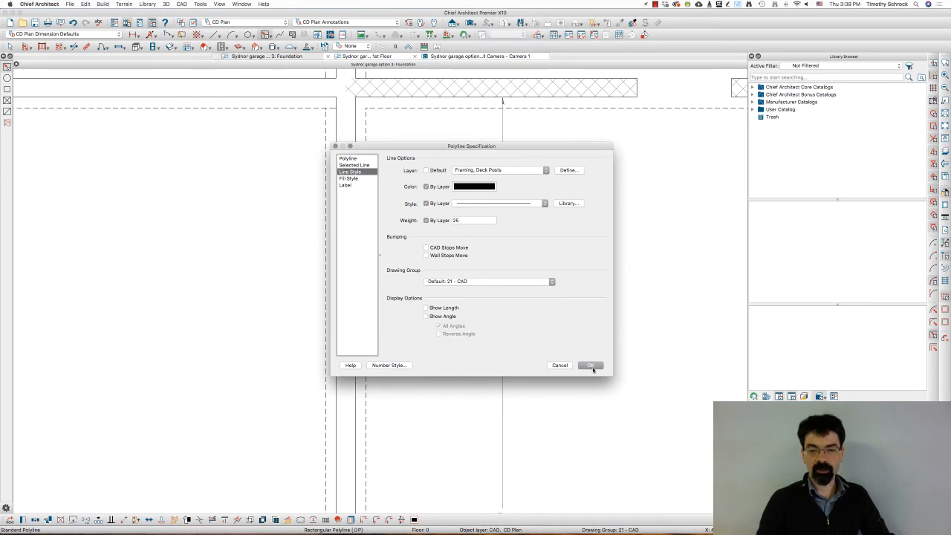
left_click(591, 365)
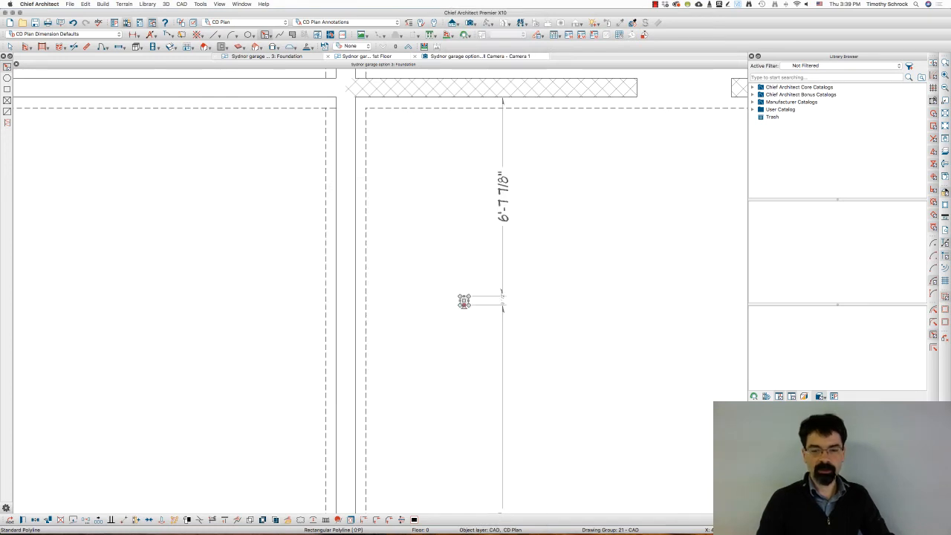
Convert the post outline to a polyline solid
left_click(288, 518)
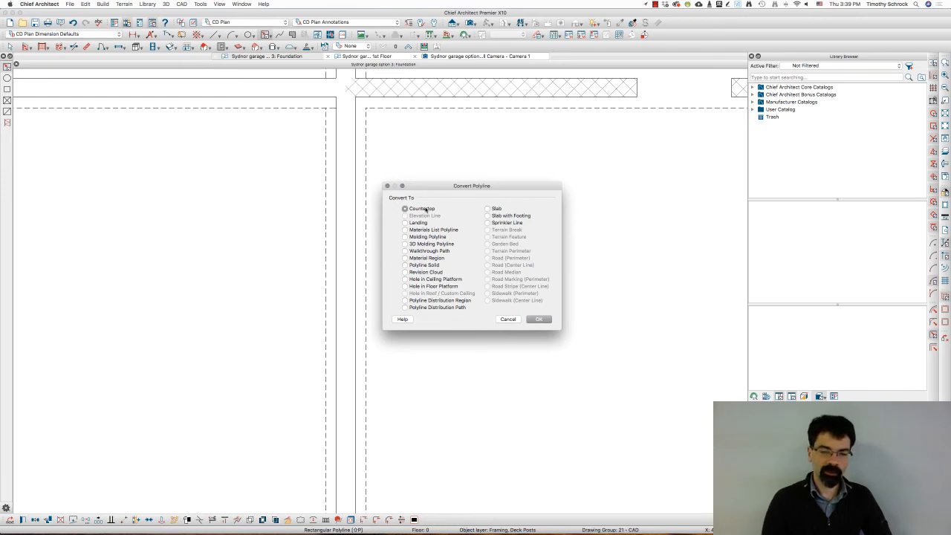
left_click(424, 265)
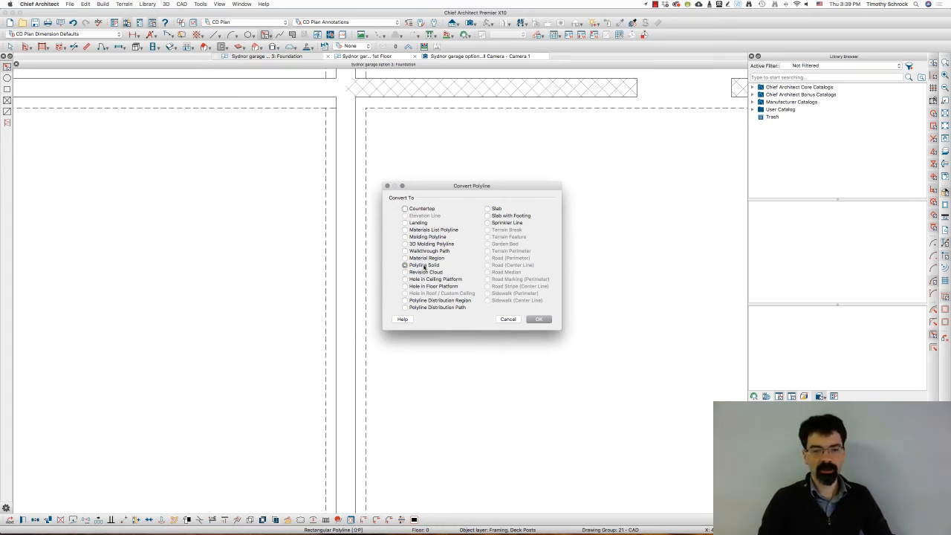
left_click(540, 319)
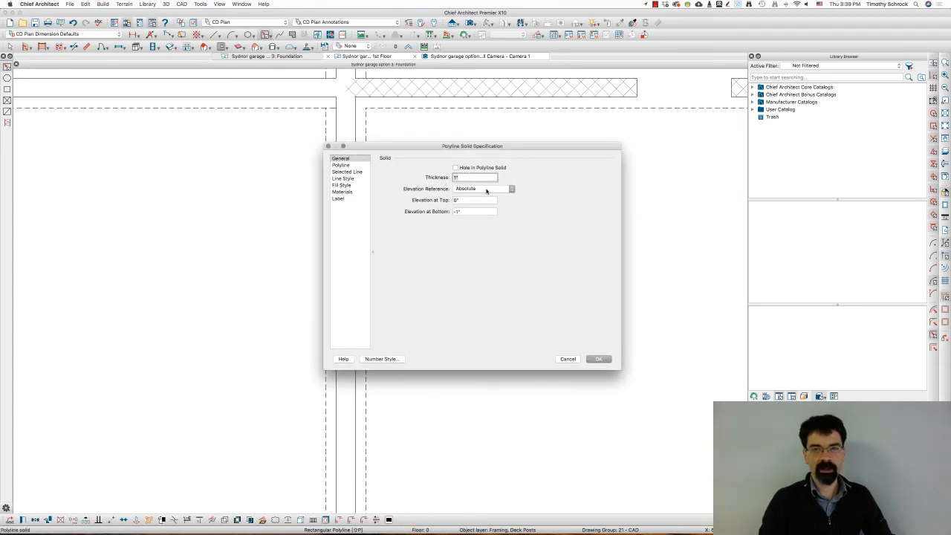
Set the post solid's top elevation to 16" and its thickness first to 16", settling on 32"
left_click(486, 191)
left_click(484, 190)
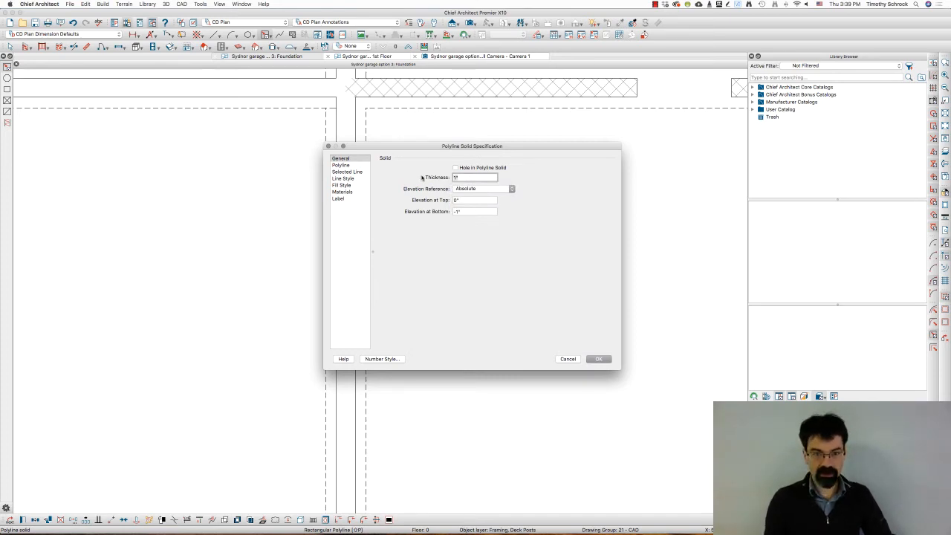
type("16")
key("Tab")
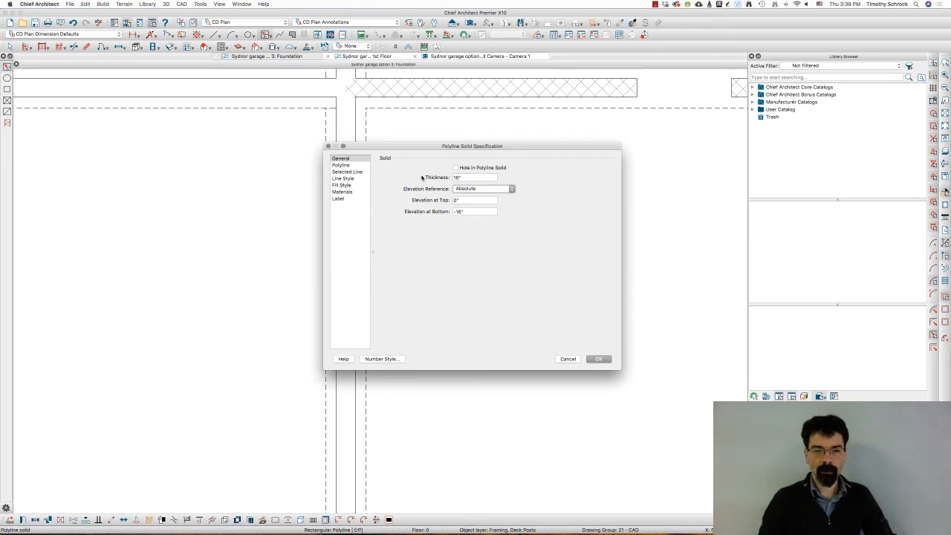
key("Tab")
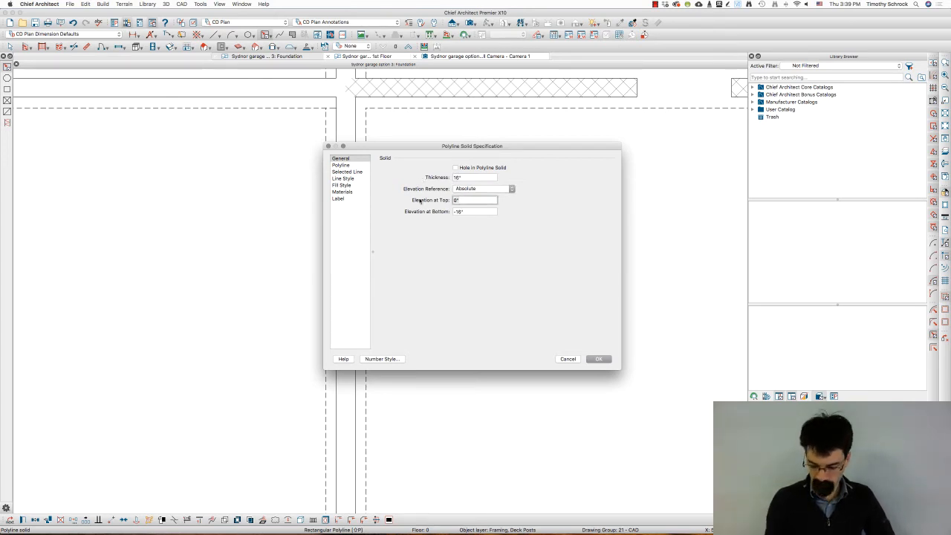
type("16")
key("Tab")
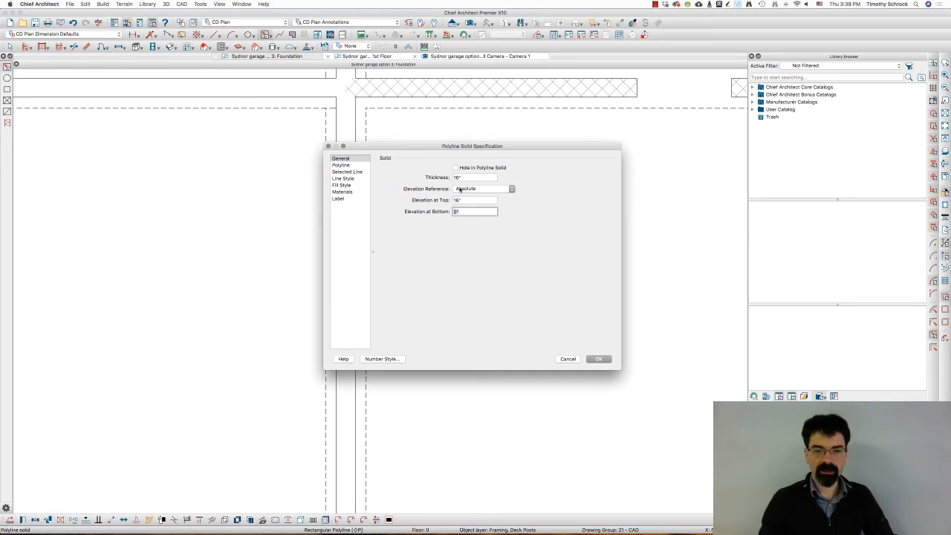
key("Tab")
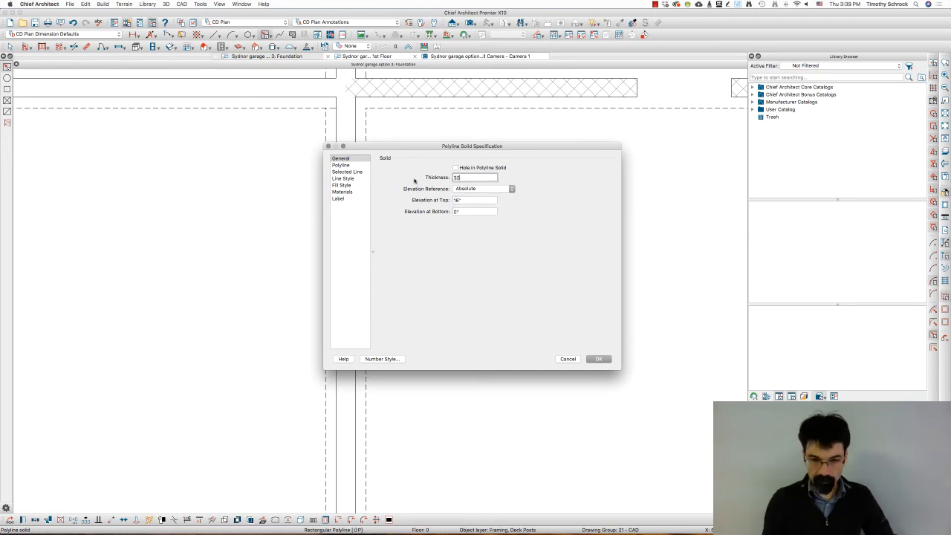
type("32")
key("Return")
Turn on the display of the "Framing, Deck Posts" layer in the CD Plan layer set
left_click(452, 23)
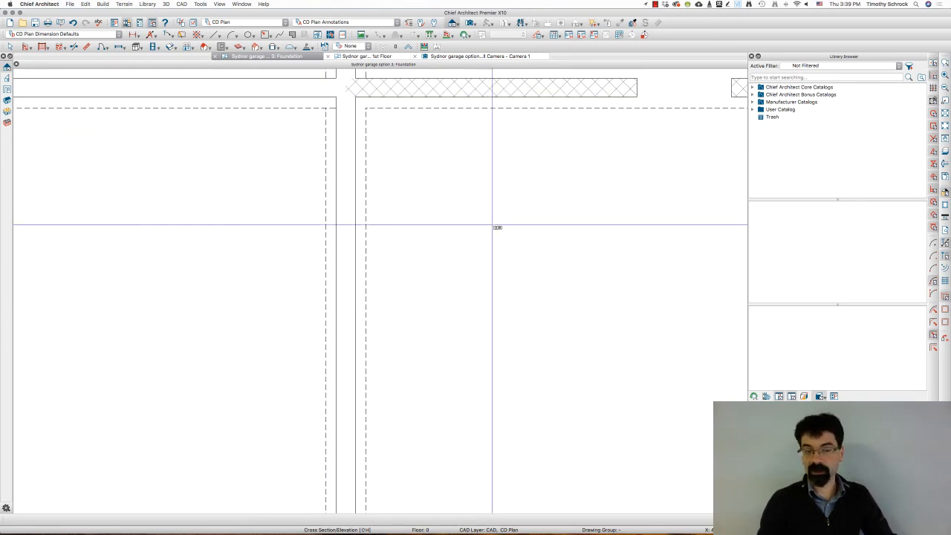
key("super+l")
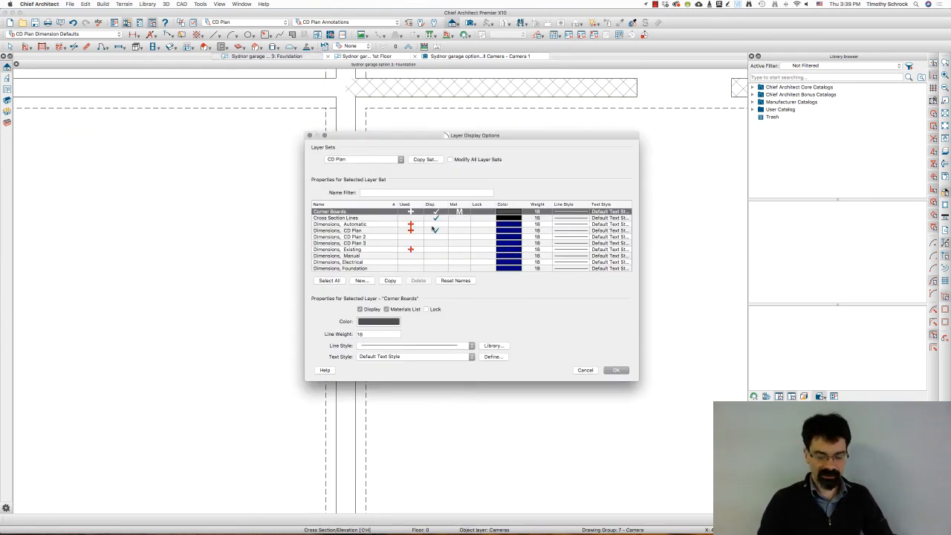
key("f")
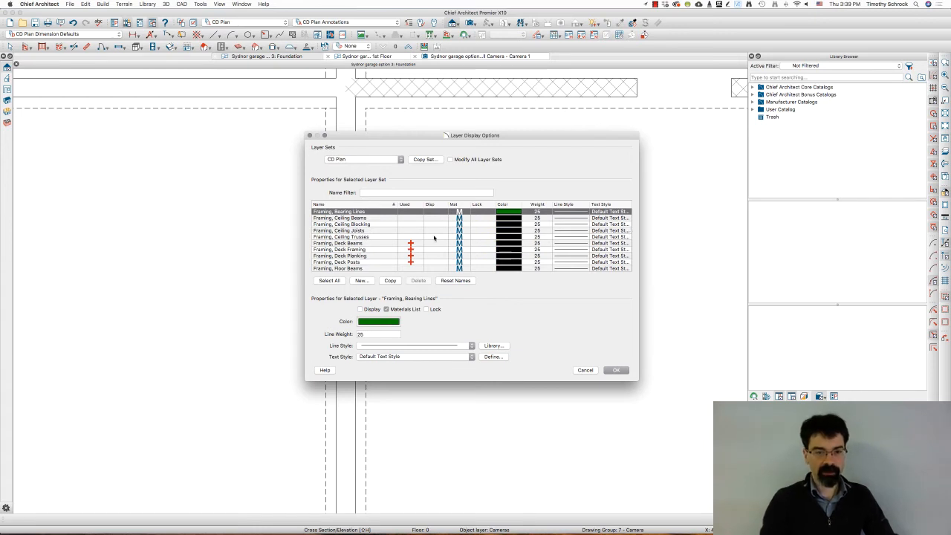
left_click(434, 261)
key("Return")
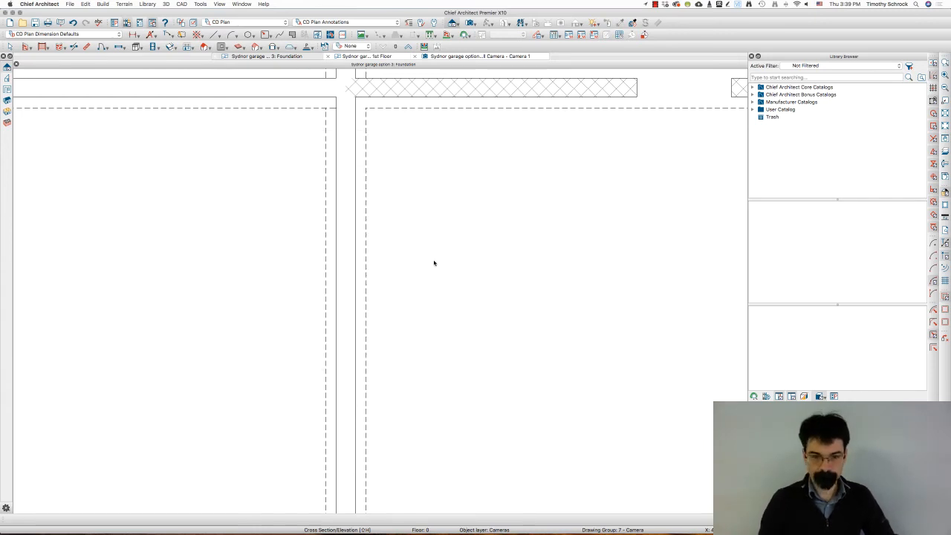
Create a cross section/elevation view through the garage and examine how the post meets the stair landing and the floor
left_click_drag(492, 282, 492, 336)
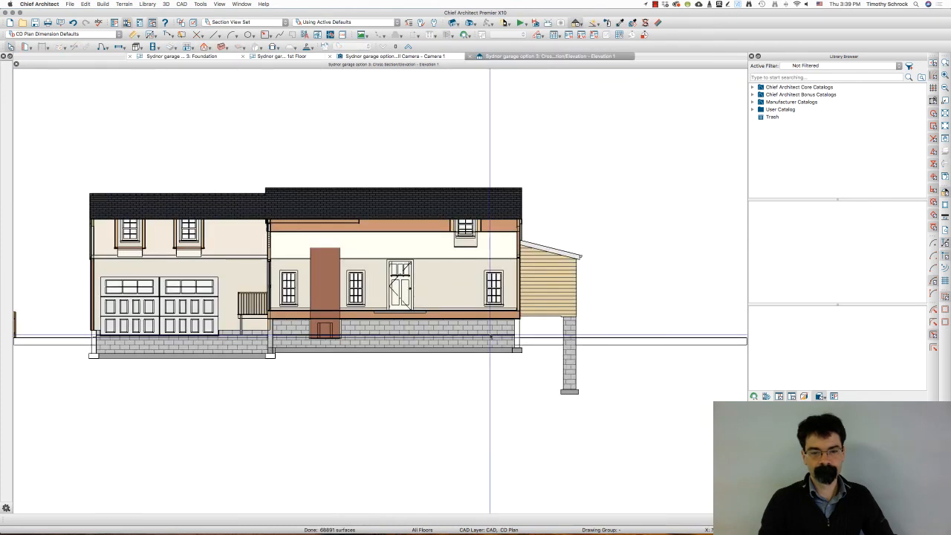
left_click_drag(229, 293, 280, 365)
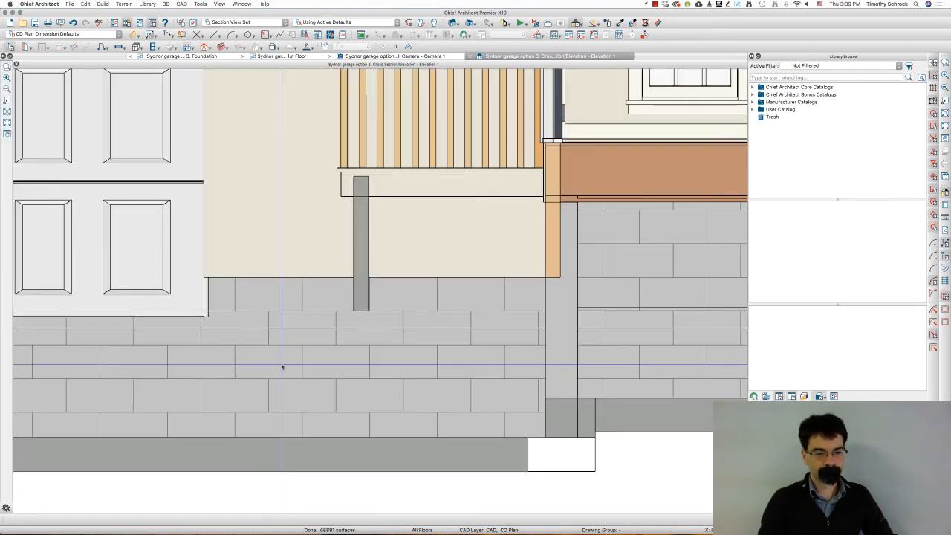
left_click(361, 289)
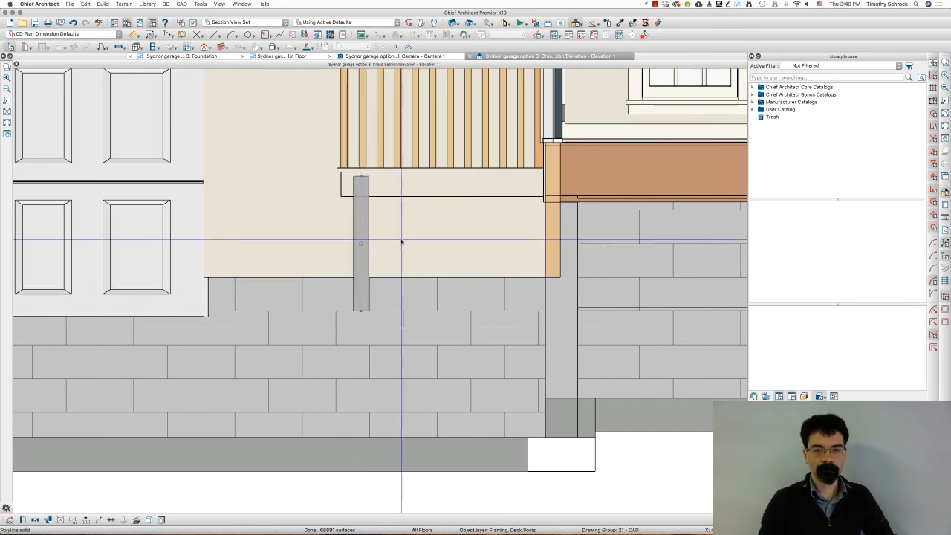
In the garage camera view, copy the landing's White Oak (blonde) material onto the support post
left_click(469, 57)
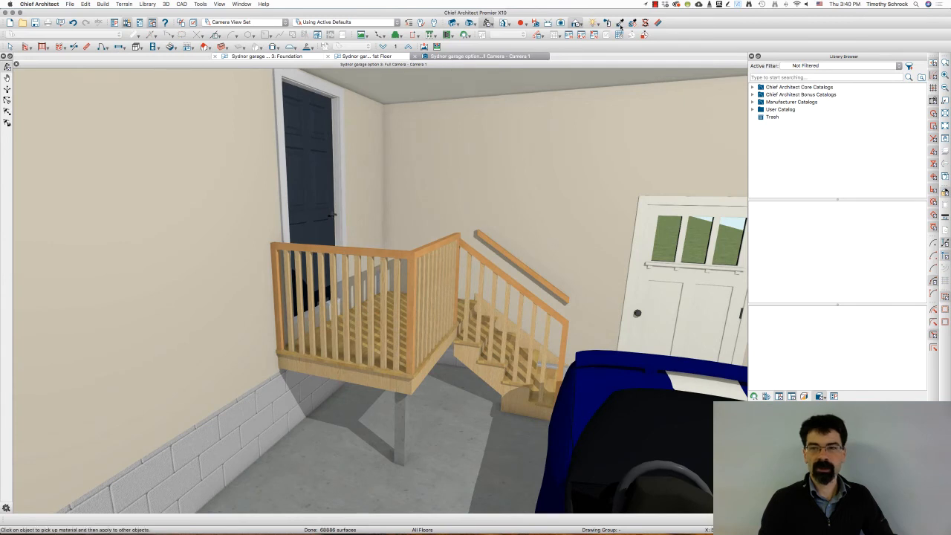
left_click(406, 381)
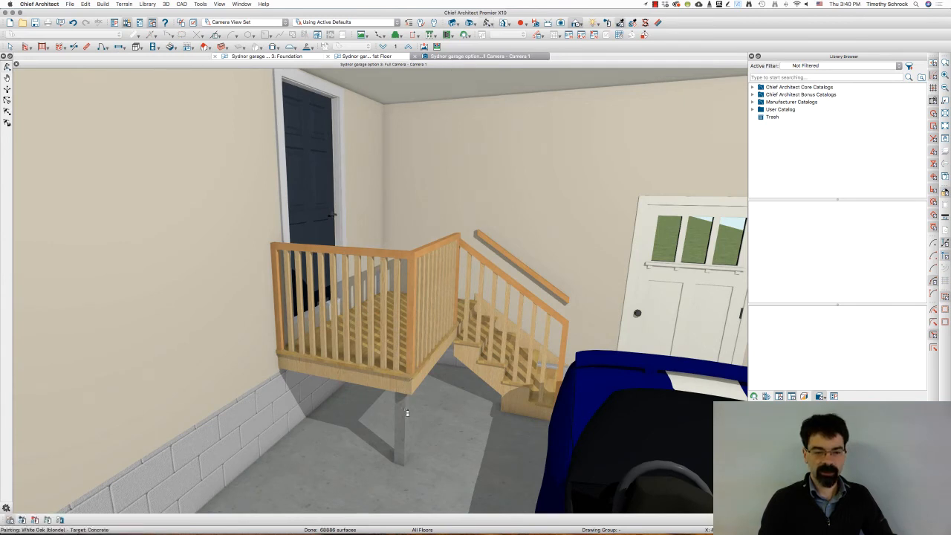
left_click(406, 414)
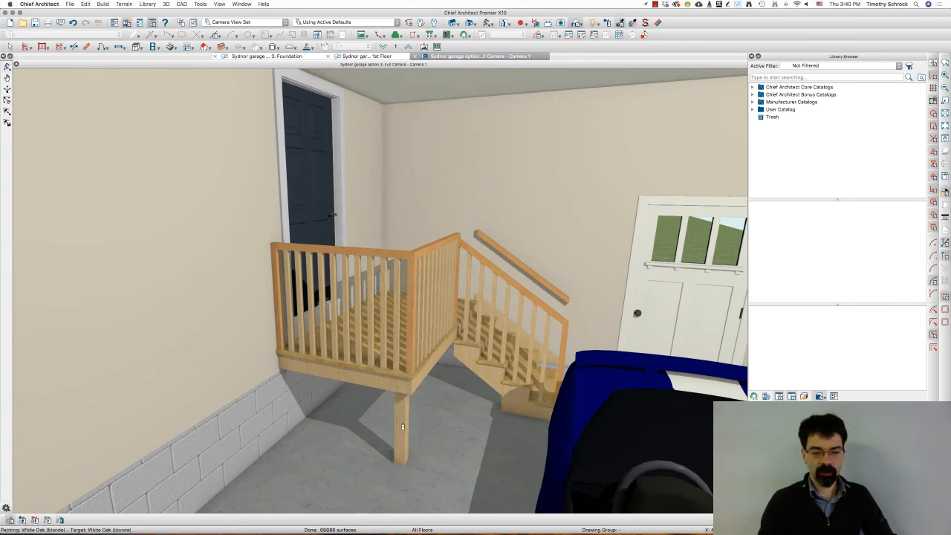
key("Escape")
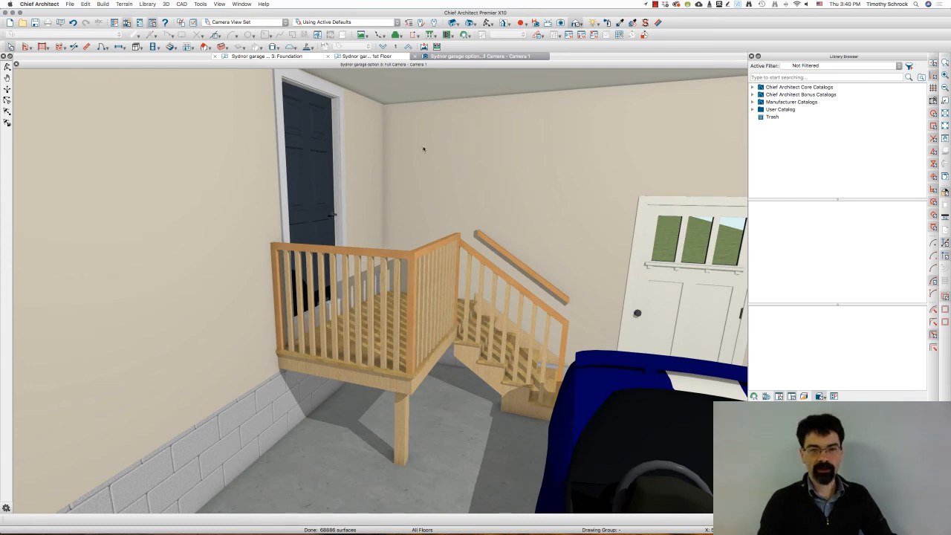
Return to the foundation plan and make "Footings, Deck Post" the current CAD layer
left_click(353, 58)
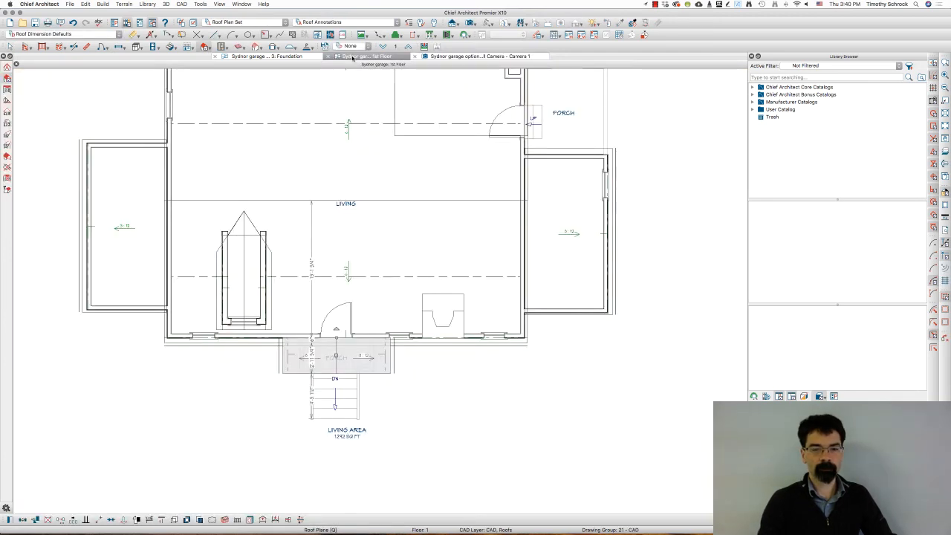
left_click(291, 57)
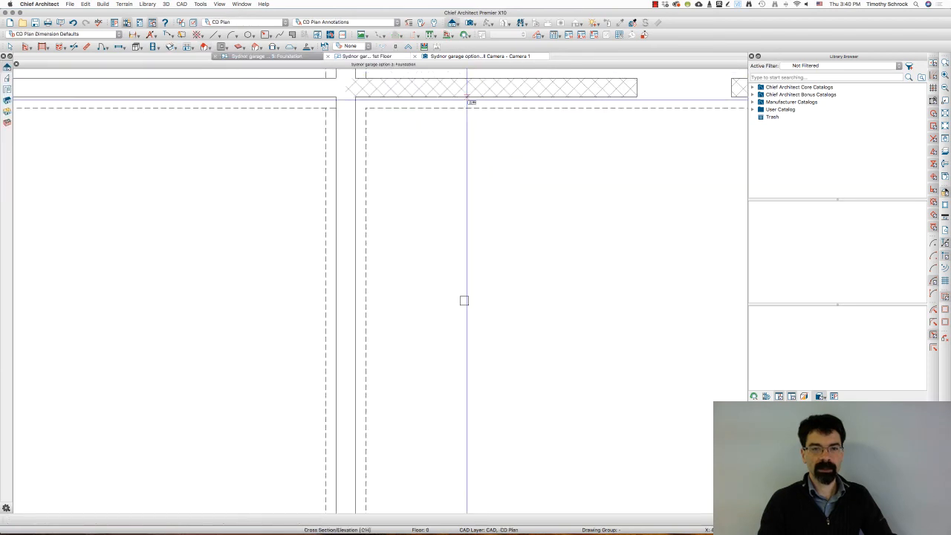
left_click(342, 35)
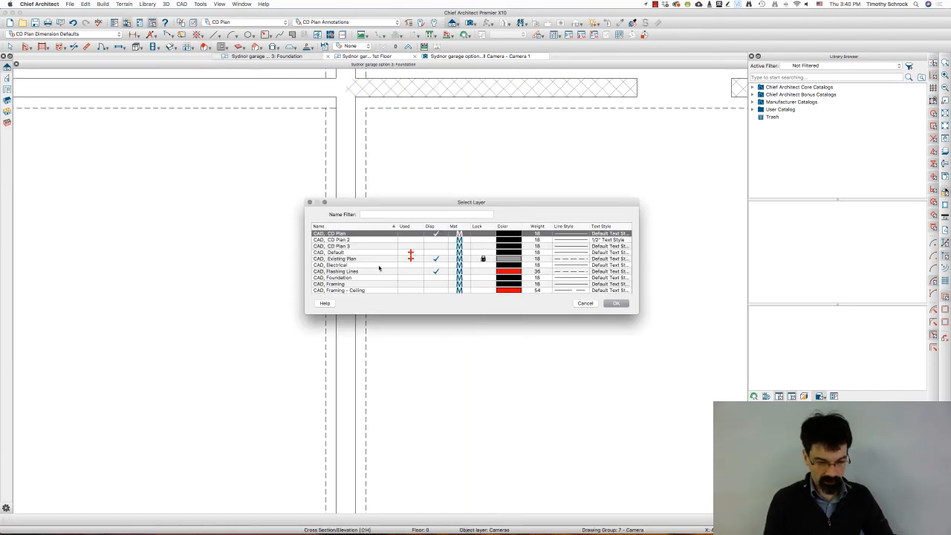
left_click(383, 213)
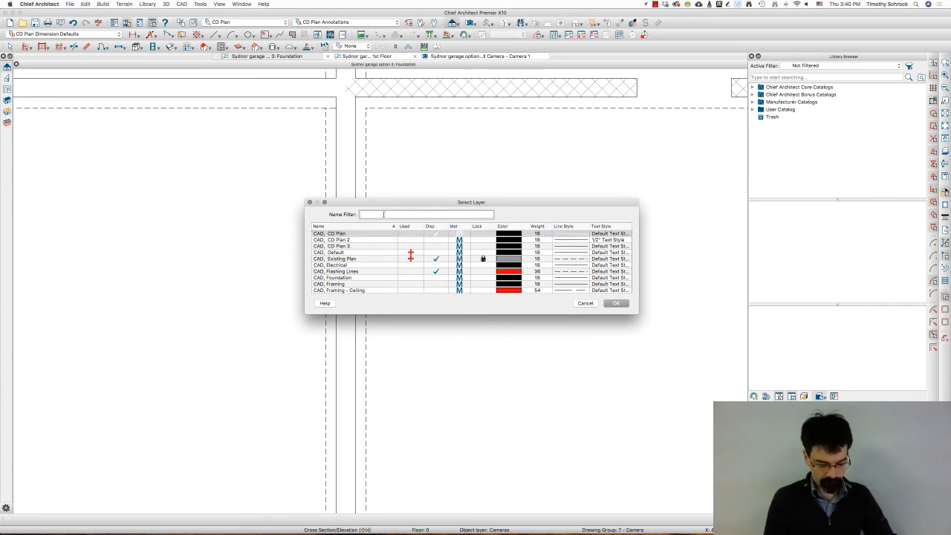
type("foot")
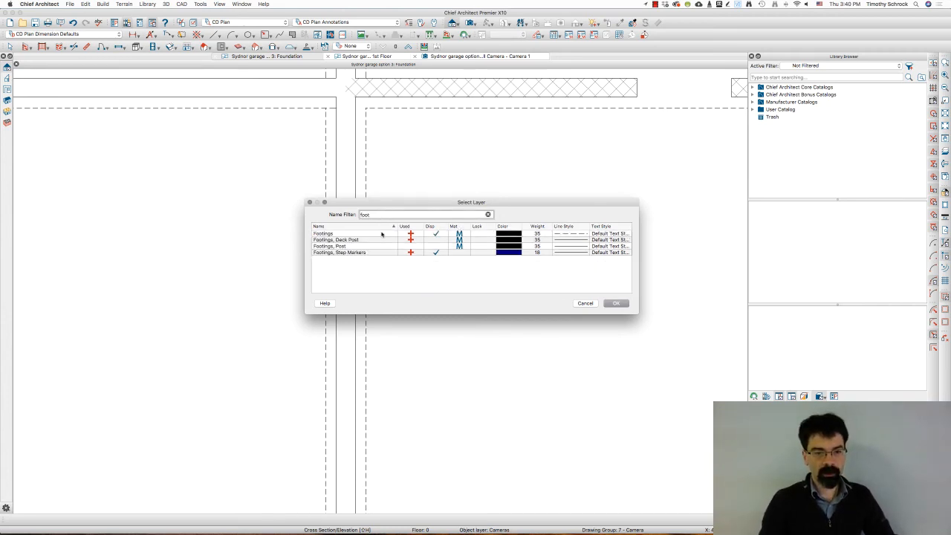
left_click(343, 241)
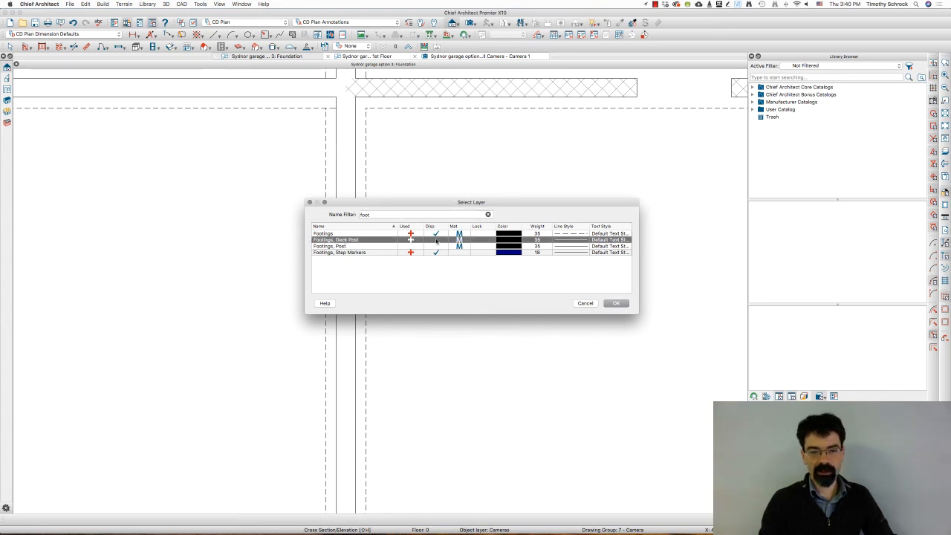
left_click(614, 304)
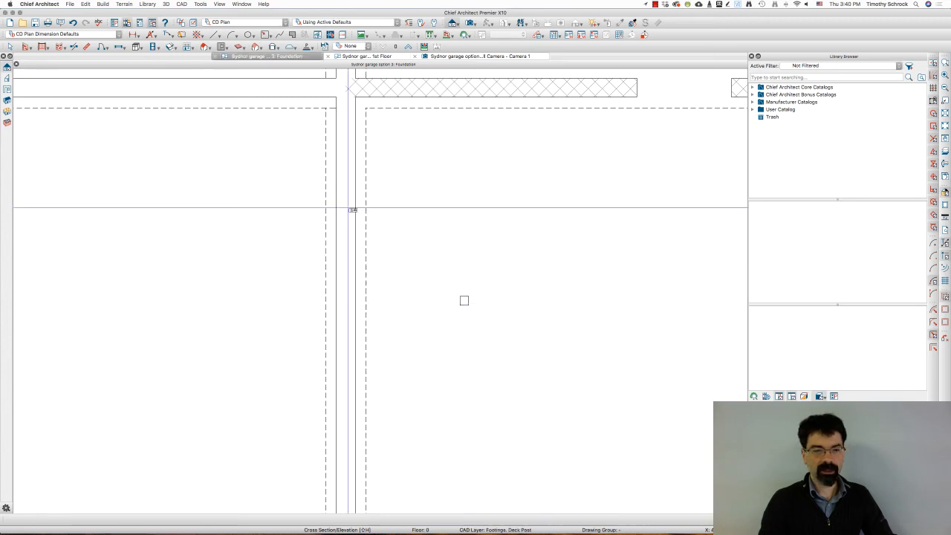
Draw a 30" by 30" rectangular polyline around the post on the foundation plan as its footing outline
key("shift+p")
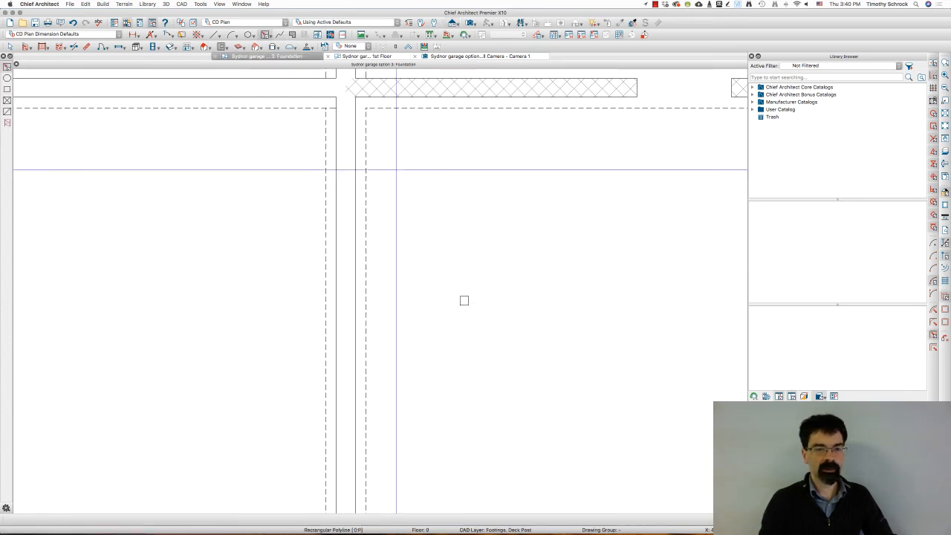
left_click_drag(464, 301, 494, 278)
key("Tab")
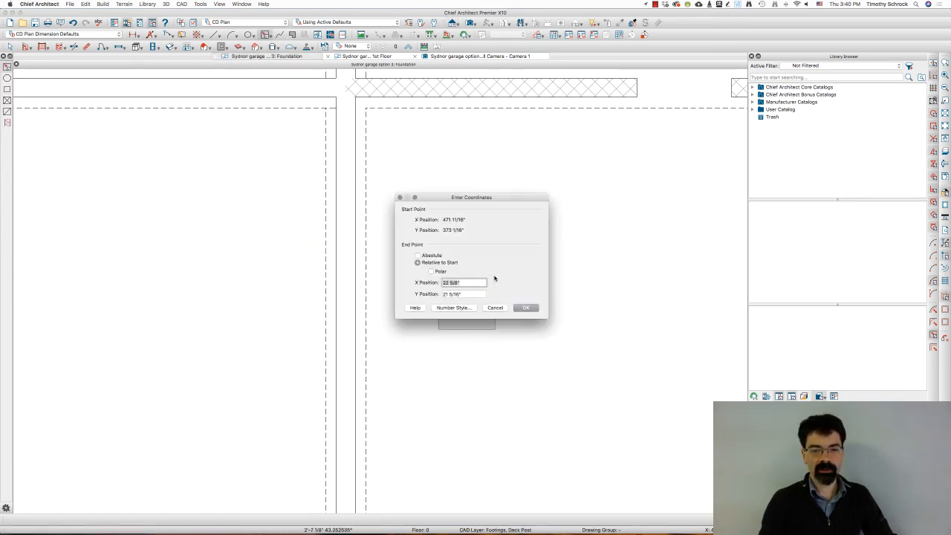
type("24")
key("Tab")
type("24")
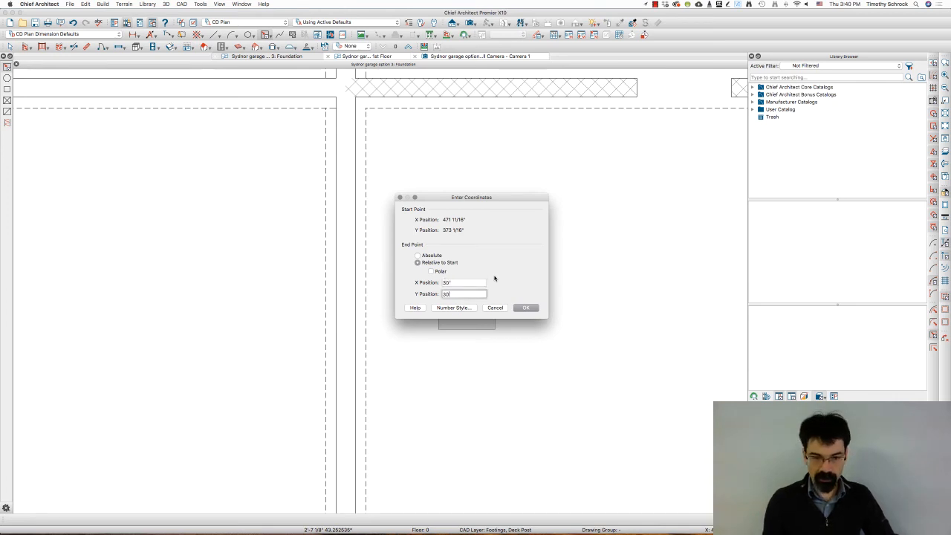
key("Return")
left_click(547, 279)
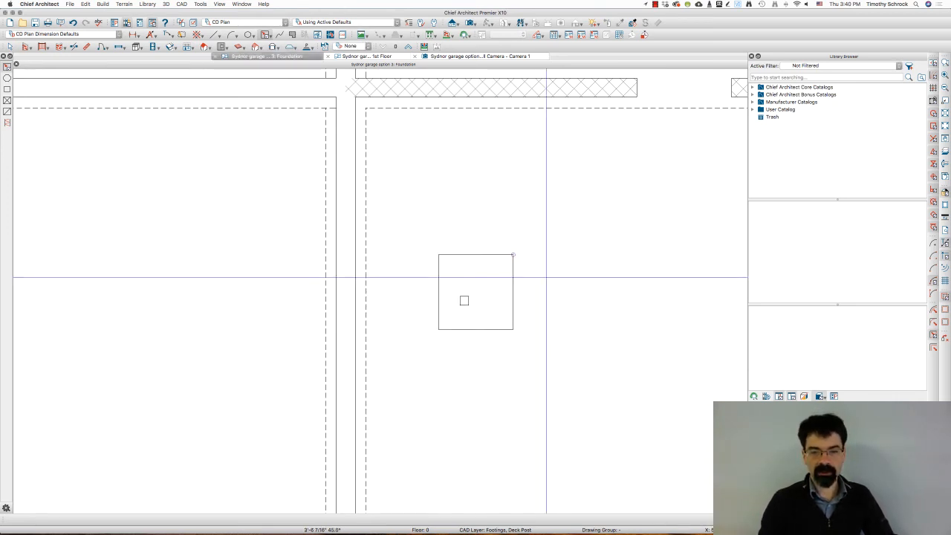
Assign the square footing outline to the "Footings" layer
left_click(512, 280)
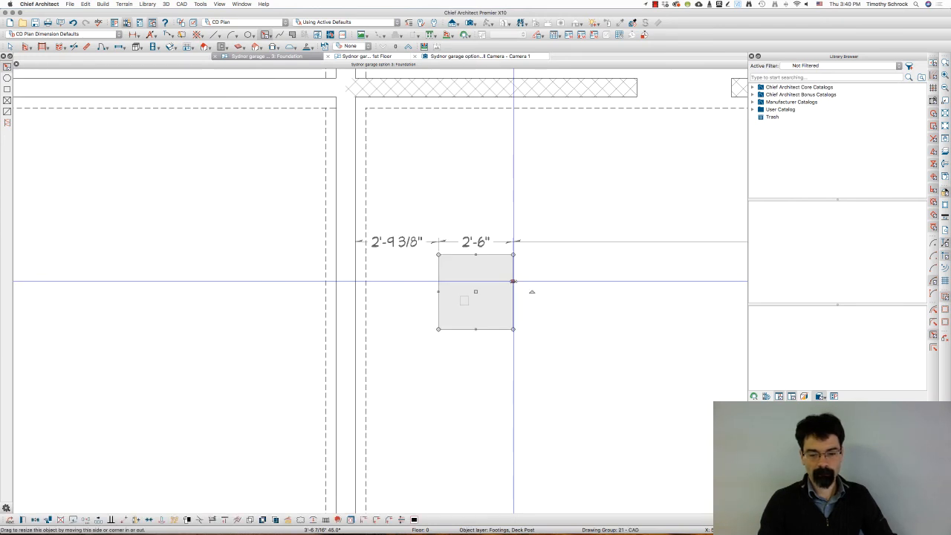
key("super+l")
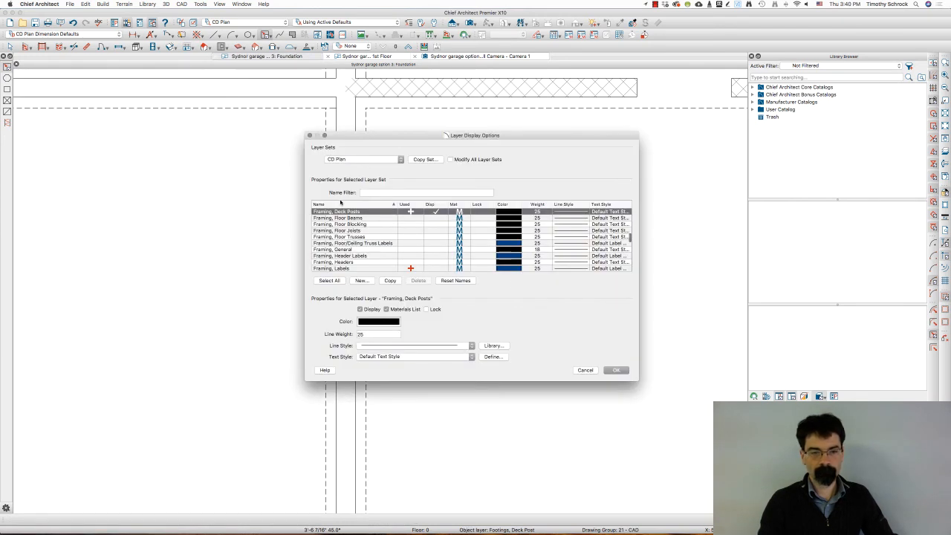
key("Escape")
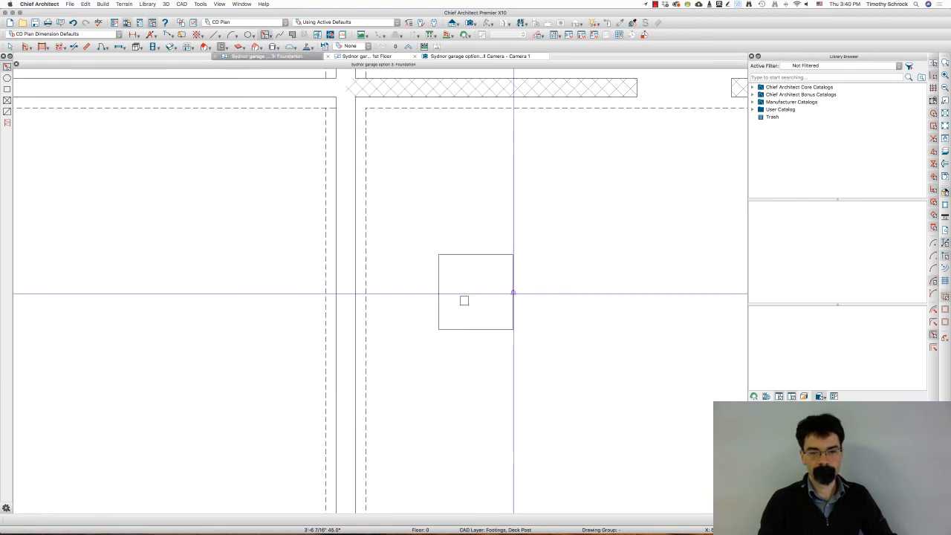
double_click(512, 290)
left_click(351, 178)
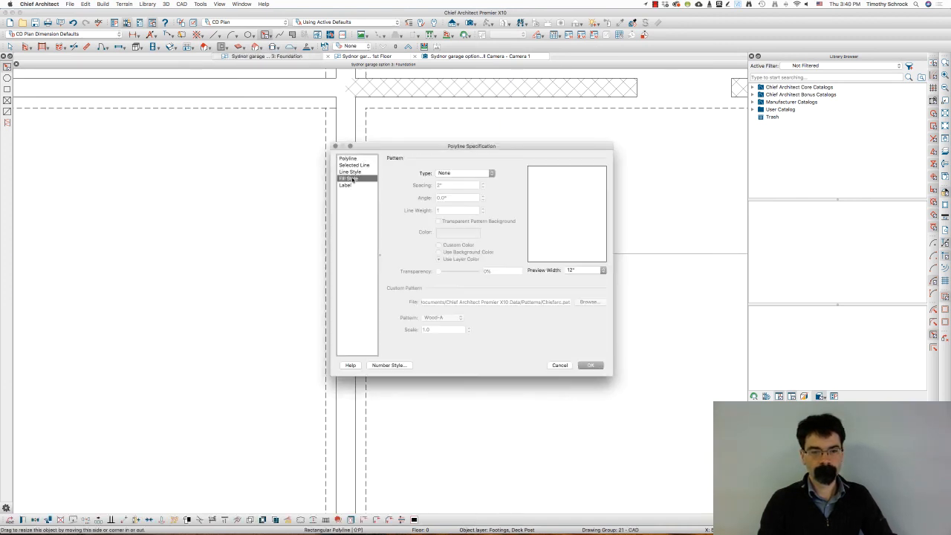
left_click(356, 172)
left_click(501, 171)
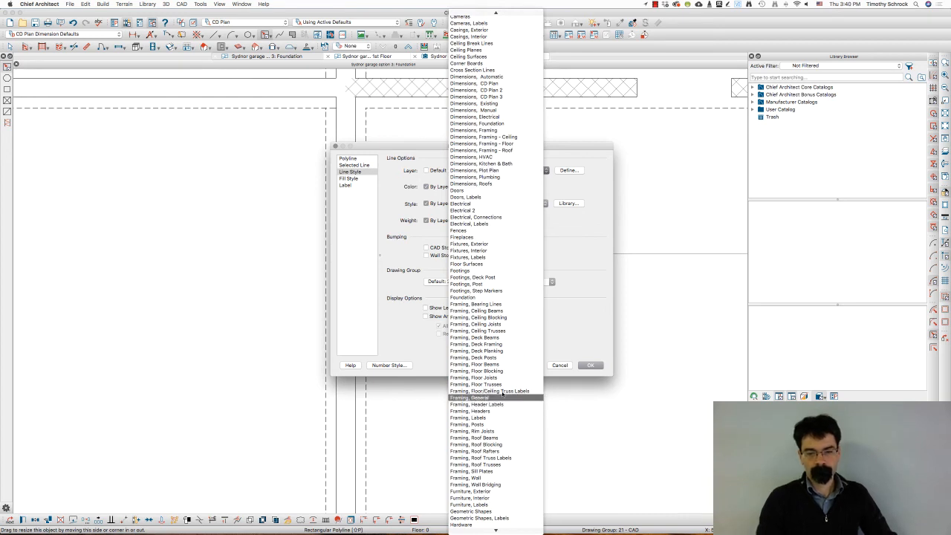
left_click(503, 277)
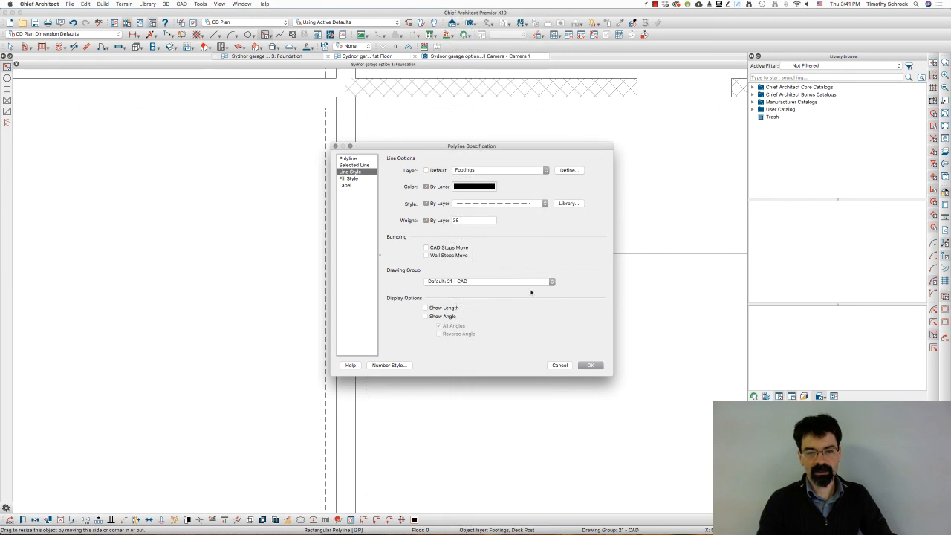
left_click(590, 365)
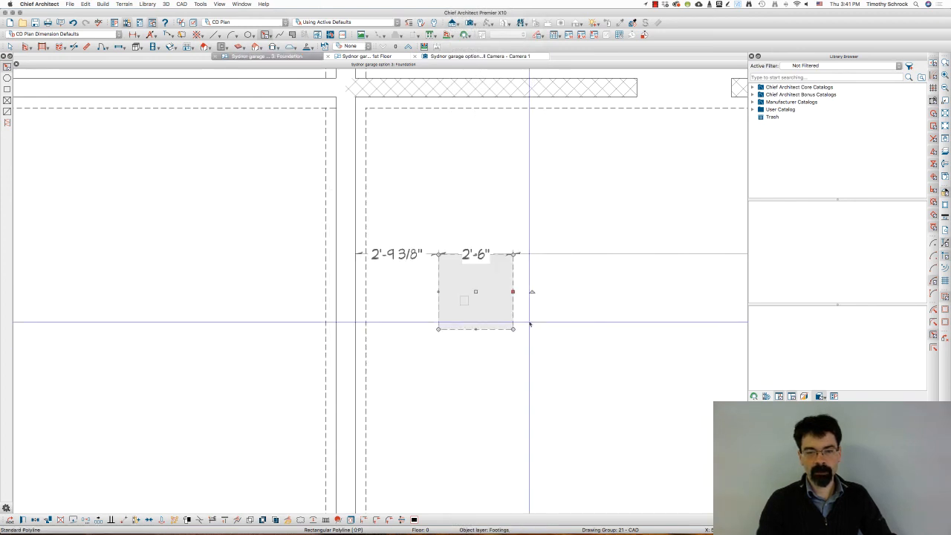
Centre the footing outline on the post and return to the garage camera view to check the landing
left_click_drag(463, 294, 463, 302)
left_click(533, 374)
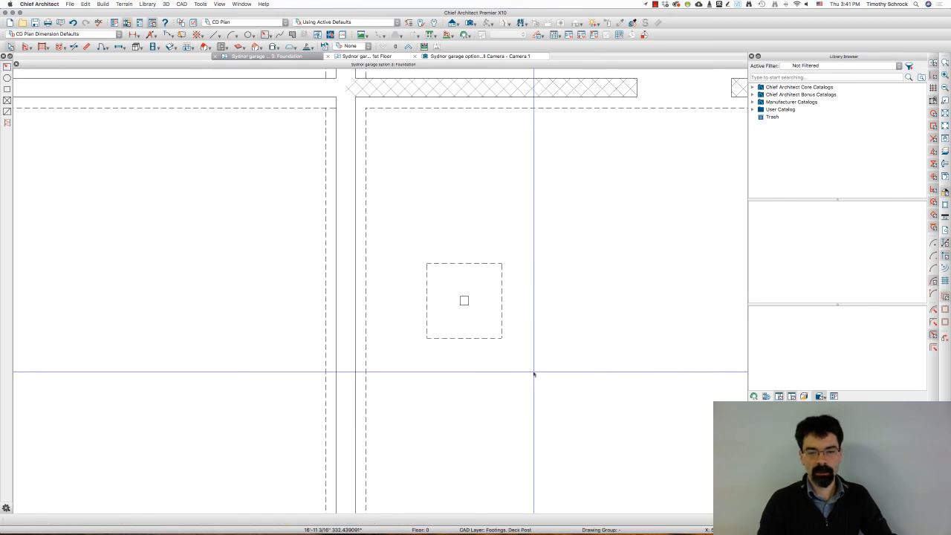
scroll(439, 352, "down", 2)
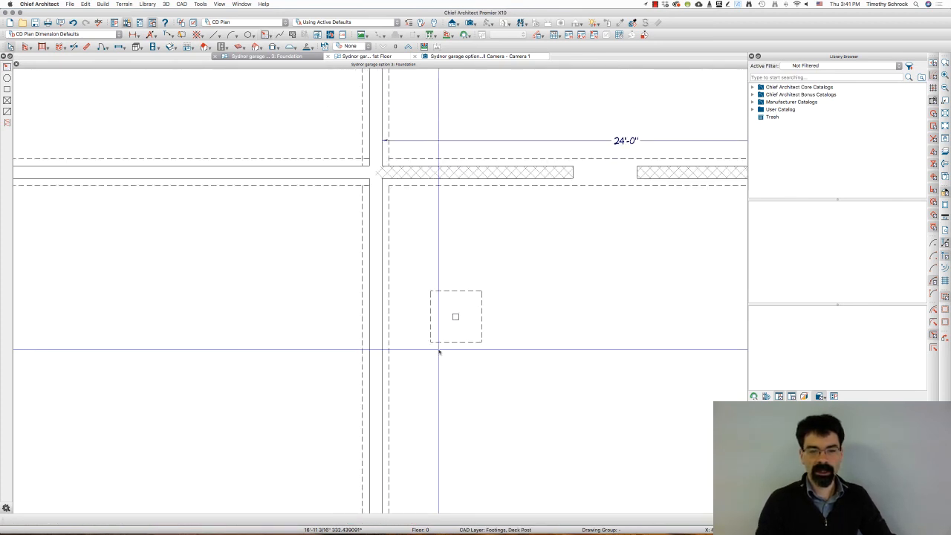
left_click(444, 294)
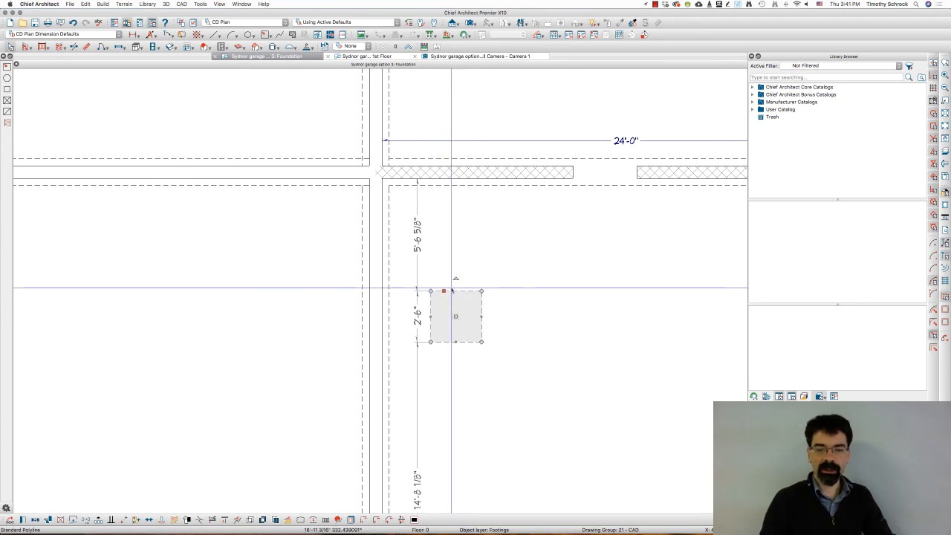
left_click(456, 316)
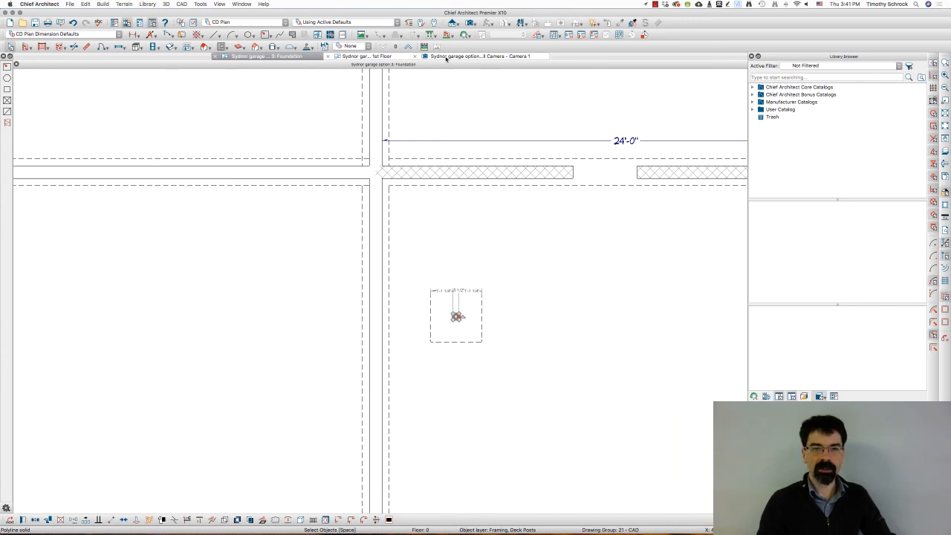
left_click(445, 57)
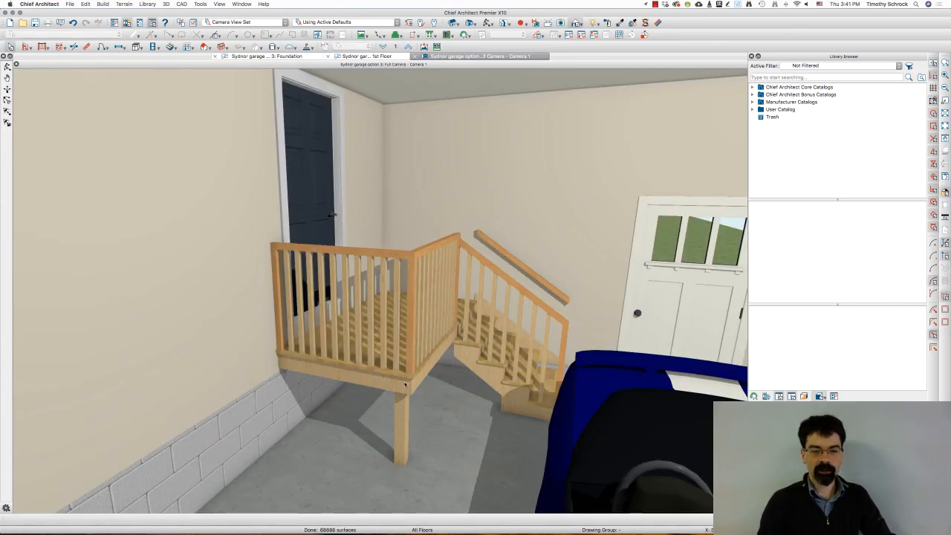